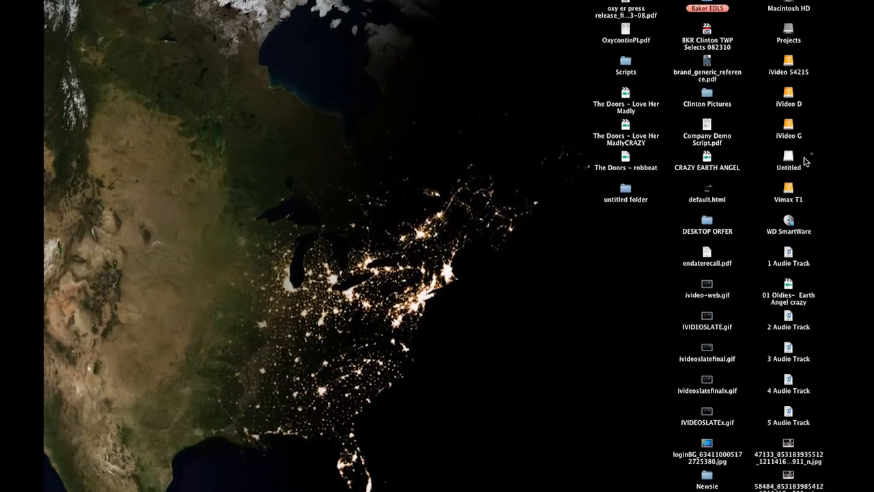
Step: Open the Untitled volume, look over its DCIM, MISC and PRIVATE folders, and close the window
{"action": "left_click", "coordinate": [797, 146]}
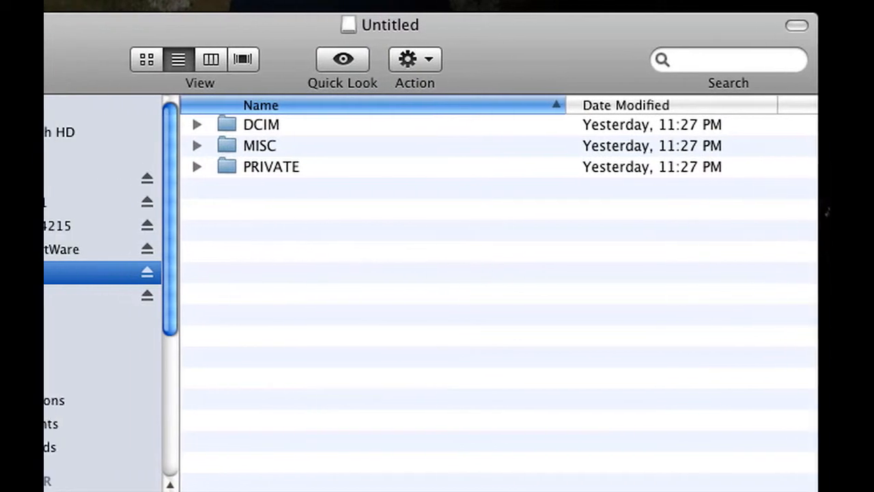
{"action": "left_click", "coordinate": [271, 127]}
{"action": "left_click", "coordinate": [271, 145]}
{"action": "left_click", "coordinate": [271, 163]}
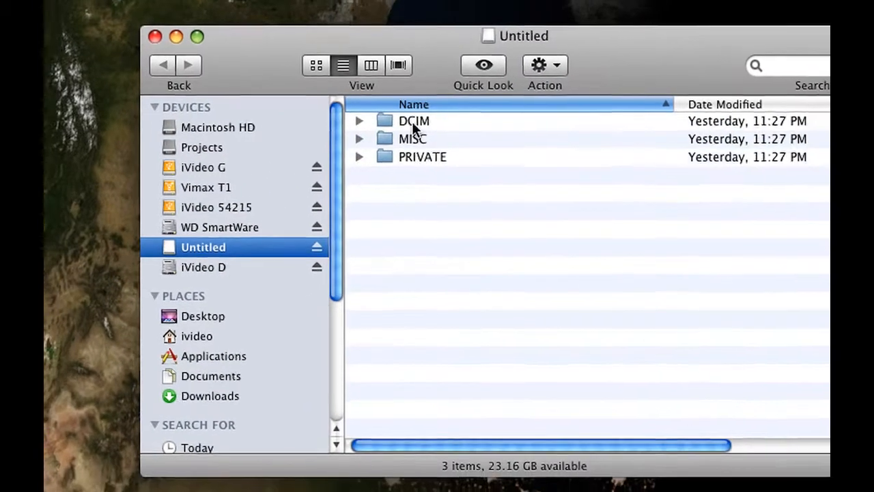
{"action": "left_click", "coordinate": [416, 142]}
{"action": "left_click", "coordinate": [428, 162]}
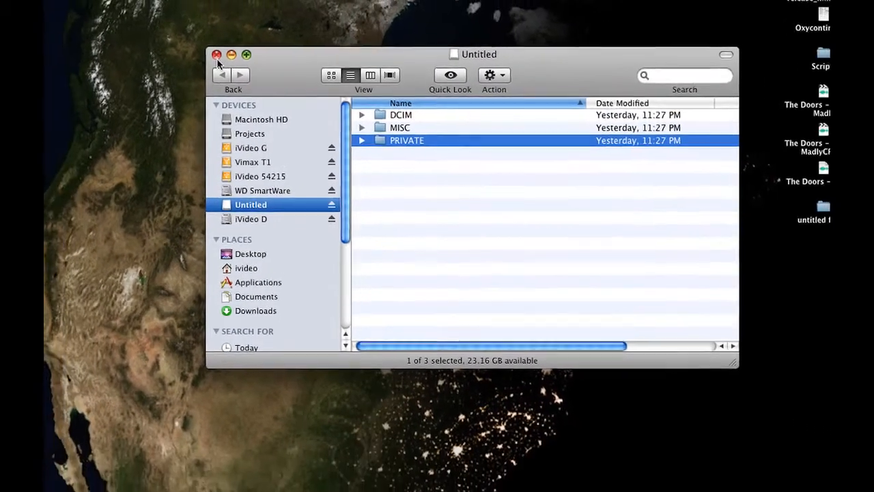
{"action": "left_click", "coordinate": [217, 55]}
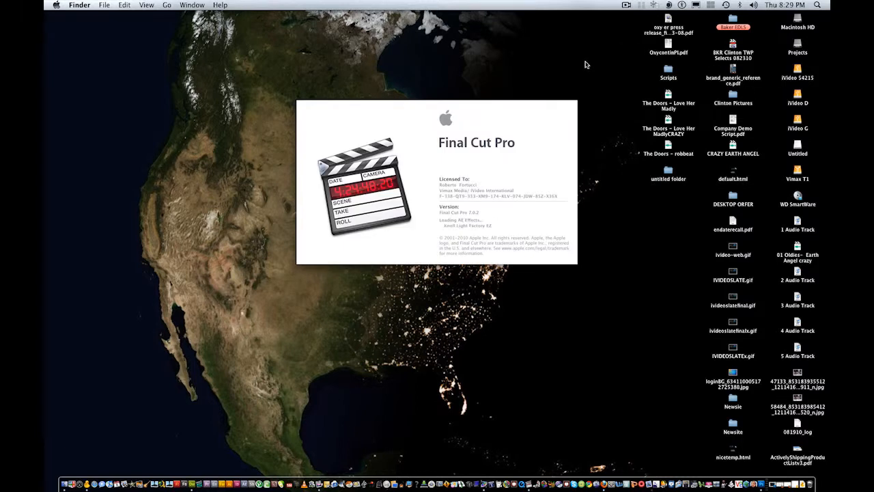
Step: Reopen the Untitled volume and dismiss the Community Toolbar alert
{"action": "double_click", "coordinate": [798, 144]}
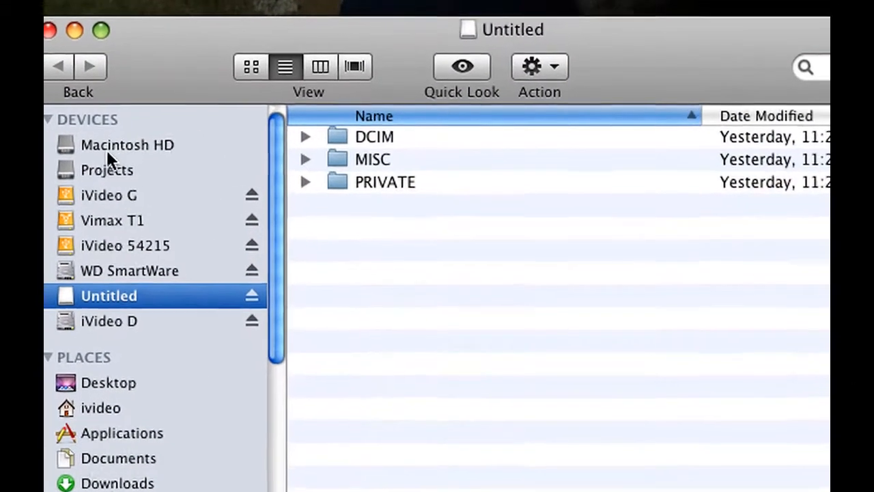
{"action": "left_click", "coordinate": [187, 132]}
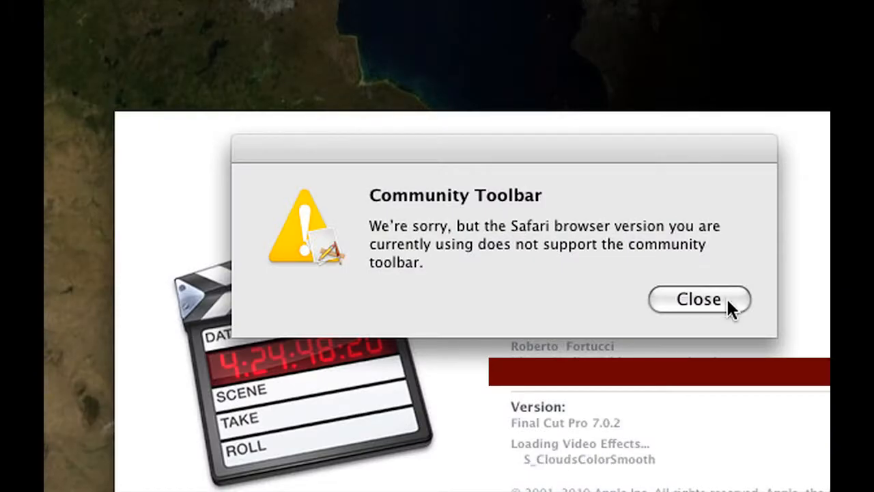
{"action": "left_click", "coordinate": [722, 300]}
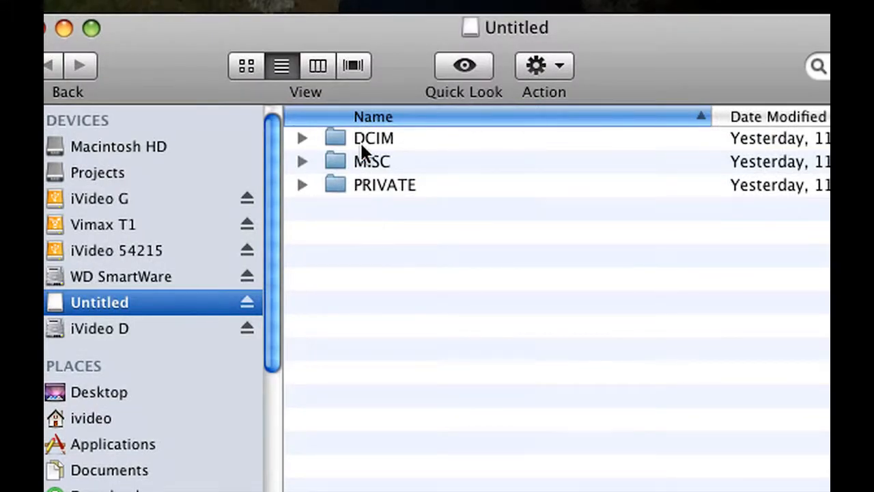
Step: Look inside the DCIM and MISC folders of the Untitled volume and return to its top level
{"action": "left_click", "coordinate": [509, 147]}
{"action": "double_click", "coordinate": [362, 139]}
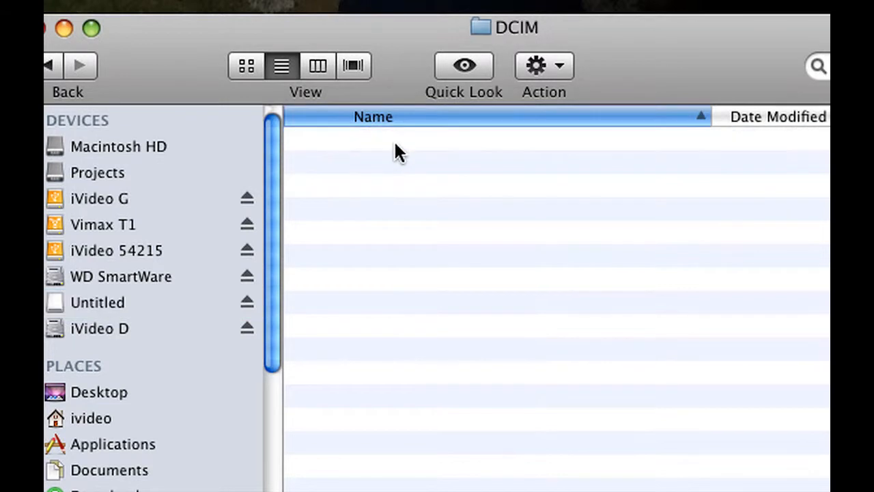
{"action": "left_click", "coordinate": [68, 63]}
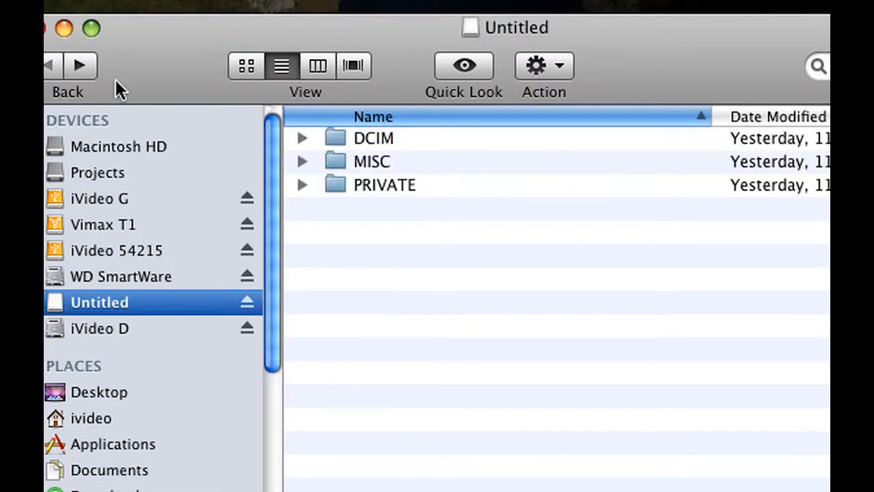
{"action": "double_click", "coordinate": [358, 162]}
{"action": "left_click", "coordinate": [48, 65]}
Step: Go through the PRIVATE and AVCHD folders, look inside AVCHDTN and return to the AVCHD folder
{"action": "double_click", "coordinate": [356, 172]}
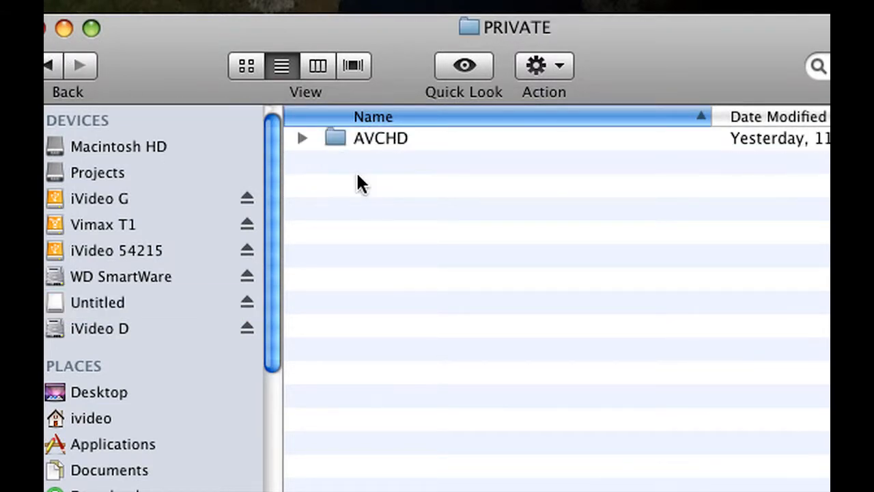
{"action": "double_click", "coordinate": [360, 136]}
{"action": "left_click", "coordinate": [380, 140]}
{"action": "double_click", "coordinate": [380, 140]}
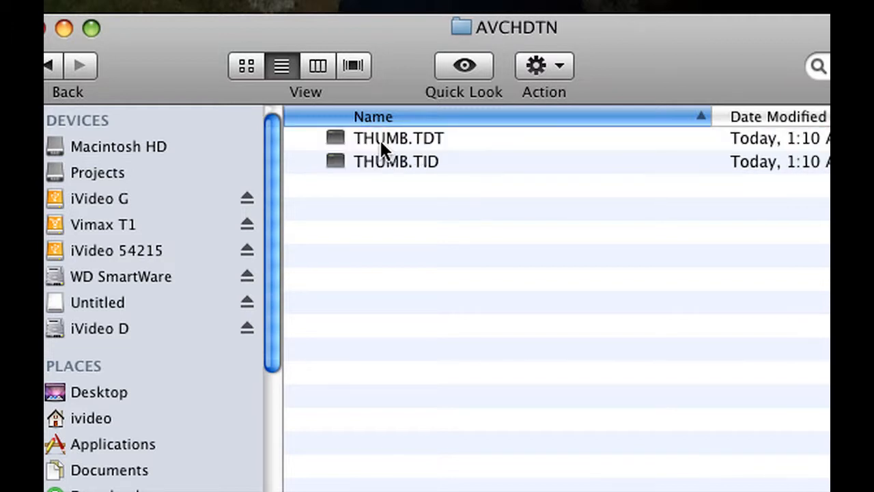
{"action": "left_click", "coordinate": [51, 65]}
Step: Go through the BDMV folder to its STREAM folder, examine the list of MTS files and go back
{"action": "left_click", "coordinate": [399, 167]}
{"action": "double_click", "coordinate": [398, 167]}
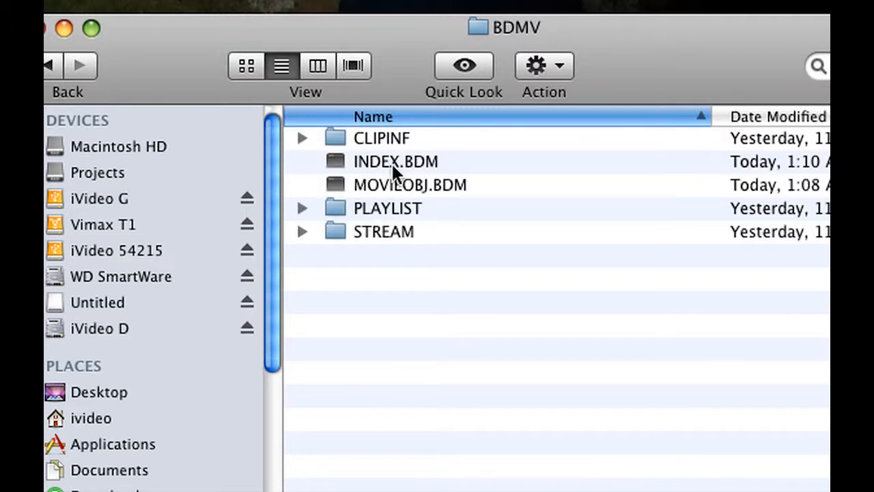
{"action": "double_click", "coordinate": [388, 231]}
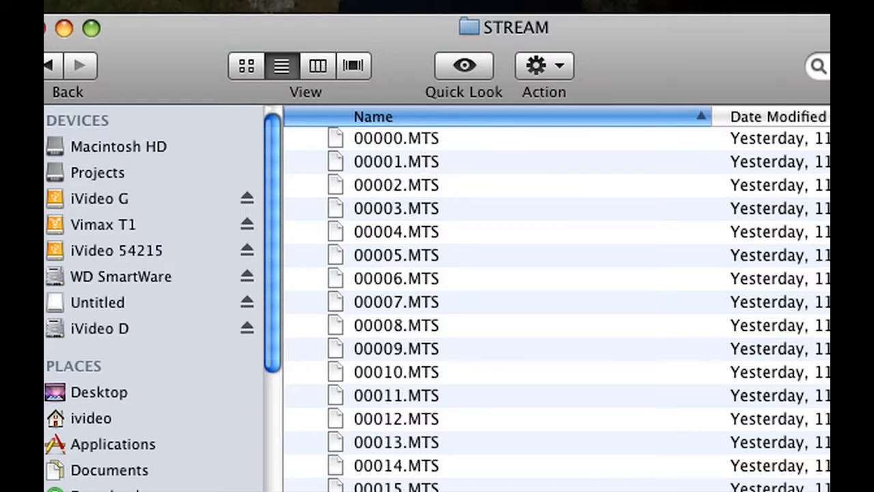
{"action": "scroll", "coordinate": [426, 161], "scroll_direction": "right", "scroll_amount": 5}
{"action": "scroll", "coordinate": [556, 301], "scroll_direction": "left", "scroll_amount": 5}
{"action": "left_click", "coordinate": [50, 67]}
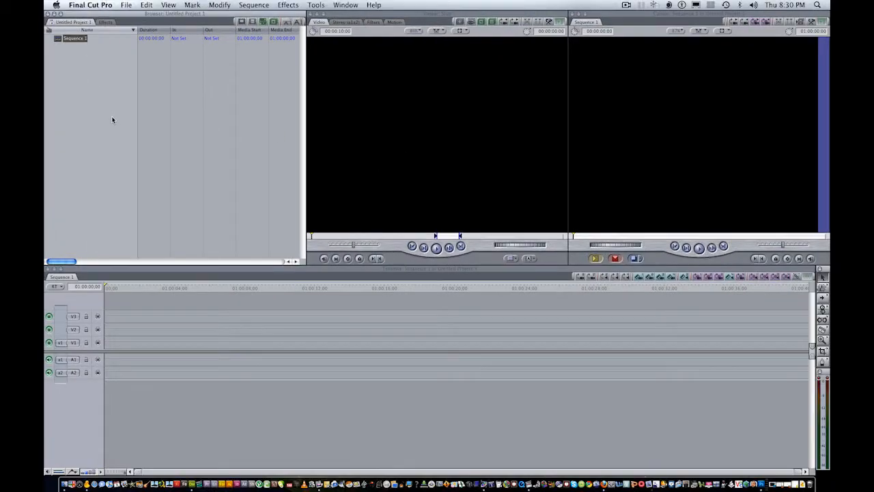
{"action": "left_click", "coordinate": [112, 120]}
{"action": "left_click", "coordinate": [125, 5]}
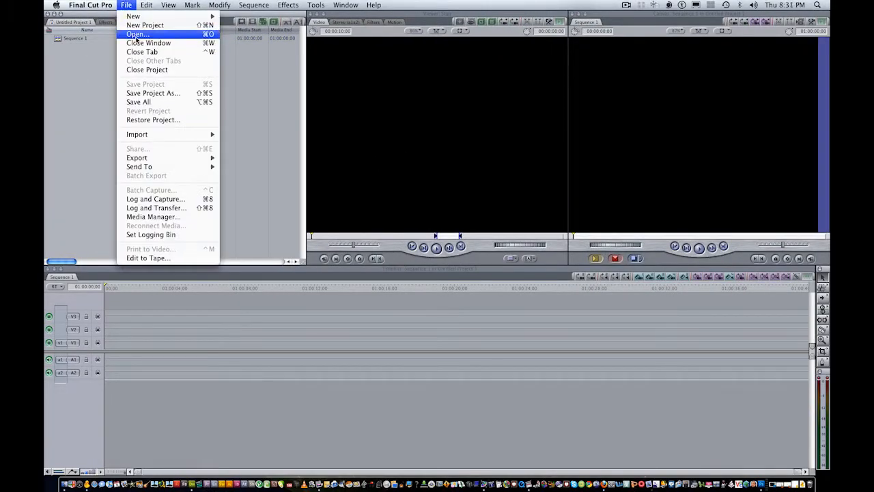
{"action": "left_click", "coordinate": [137, 33]}
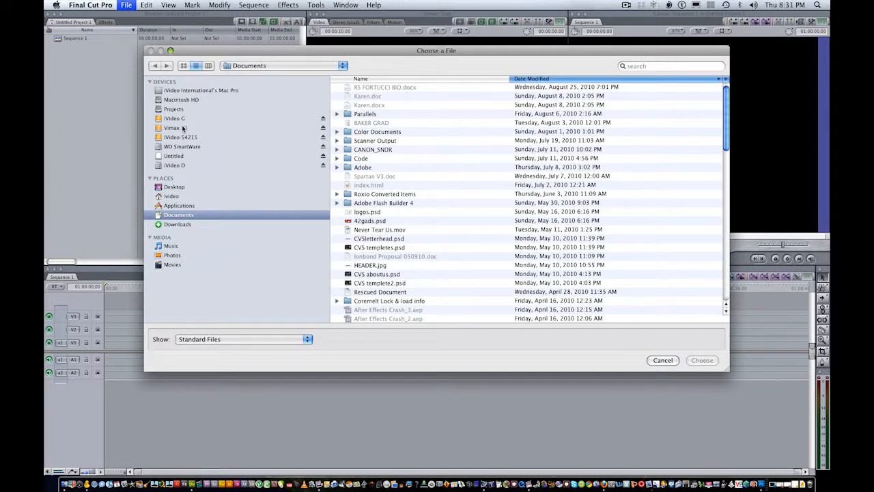
{"action": "left_click", "coordinate": [175, 119]}
{"action": "left_click", "coordinate": [175, 129]}
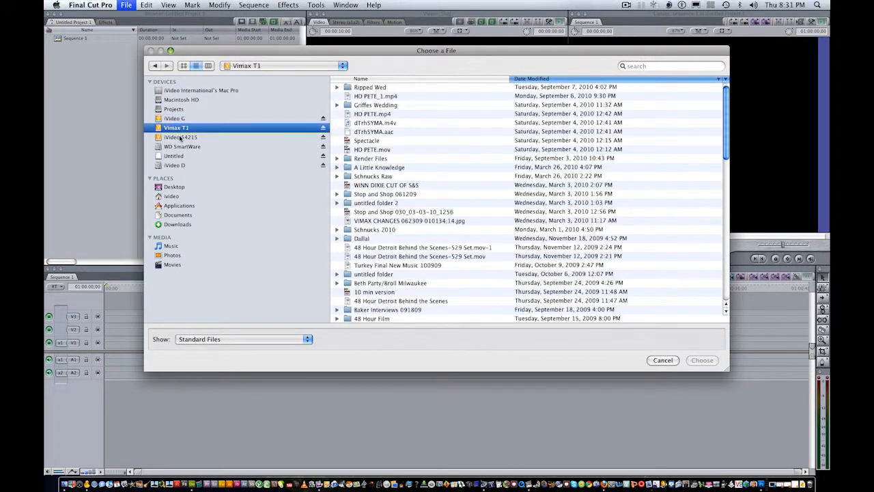
{"action": "left_click", "coordinate": [183, 137]}
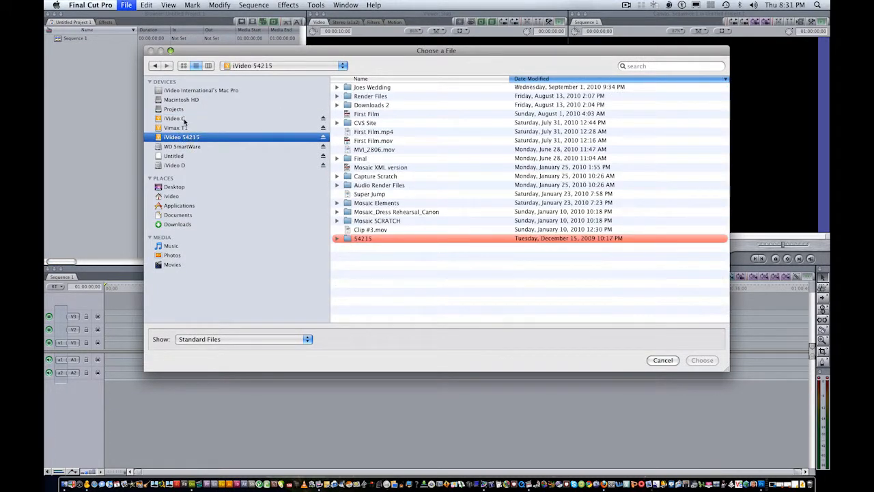
{"action": "double_click", "coordinate": [366, 89]}
{"action": "left_click", "coordinate": [365, 89]}
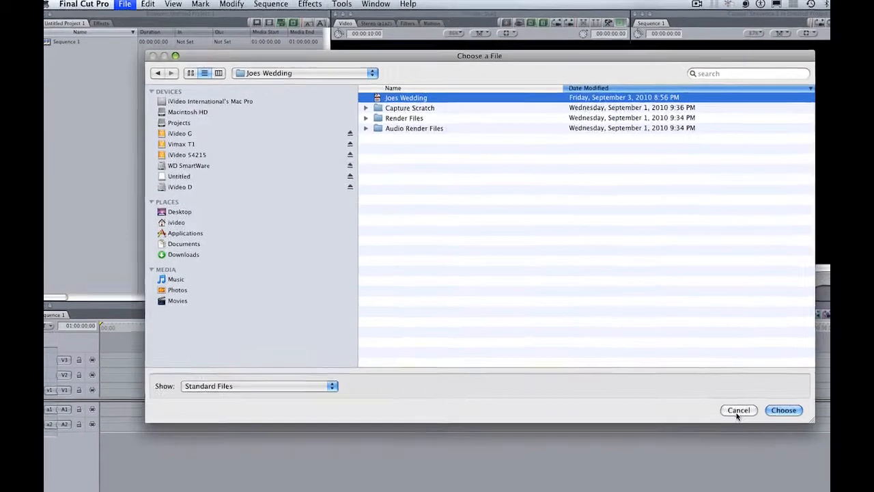
{"action": "left_click", "coordinate": [738, 410]}
Step: Save the untitled project as Promo in the Promo folder, reusing the name of the existing project file
{"action": "left_click", "coordinate": [125, 3]}
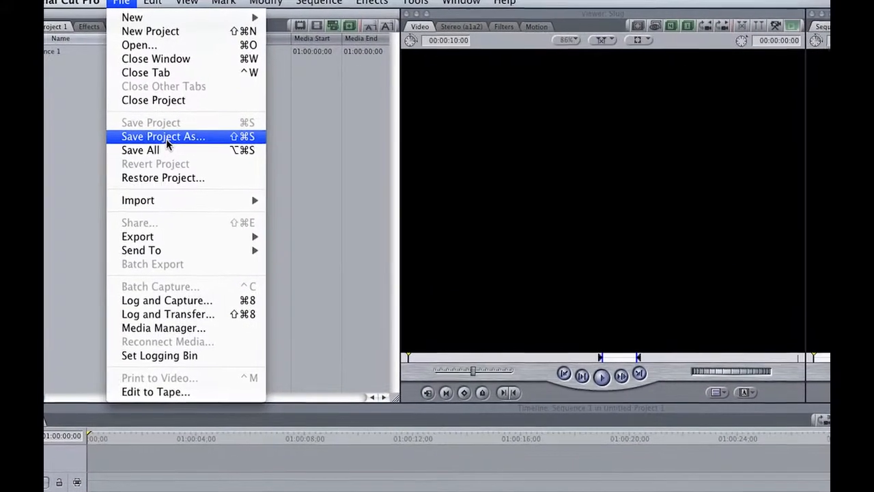
{"action": "left_click", "coordinate": [166, 138]}
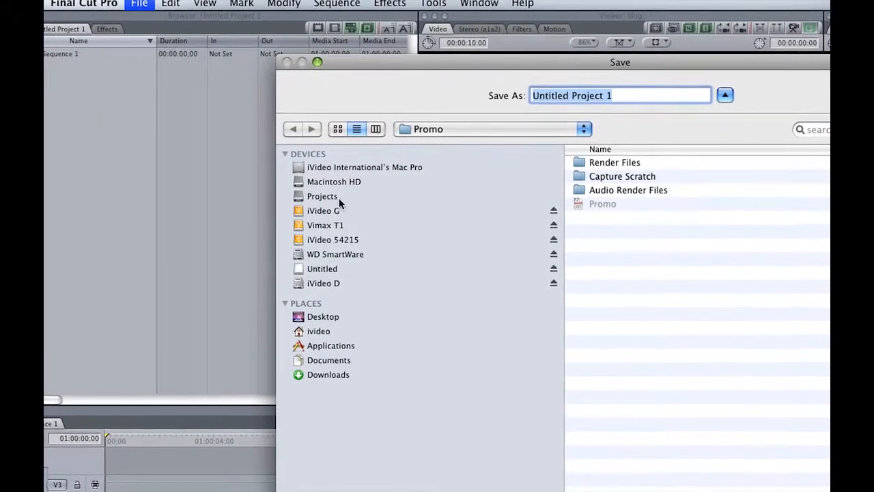
{"action": "left_click", "coordinate": [355, 168]}
{"action": "double_click", "coordinate": [613, 191]}
{"action": "double_click", "coordinate": [609, 164]}
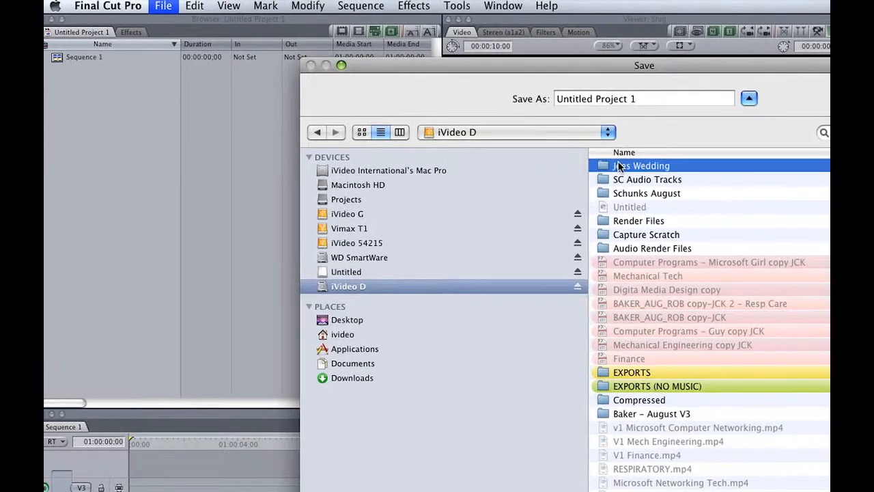
{"action": "double_click", "coordinate": [625, 164]}
{"action": "left_click", "coordinate": [628, 206]}
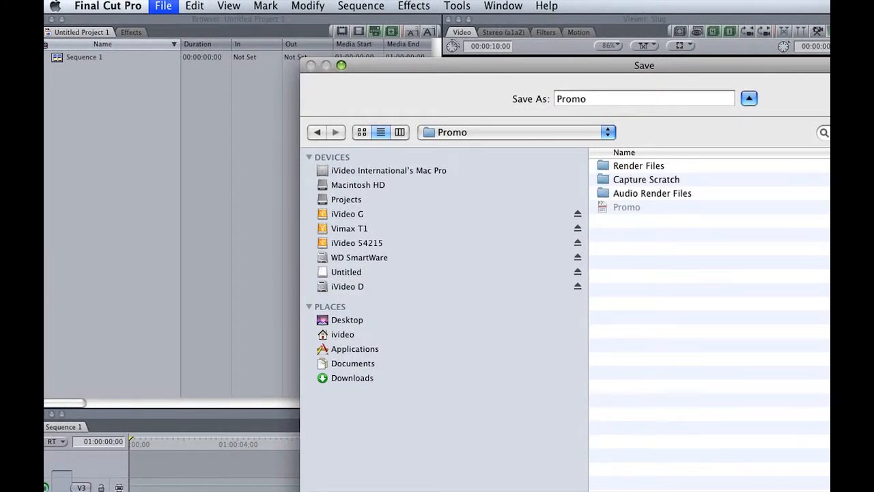
{"action": "key", "text": "Return"}
{"action": "left_click", "coordinate": [744, 159]}
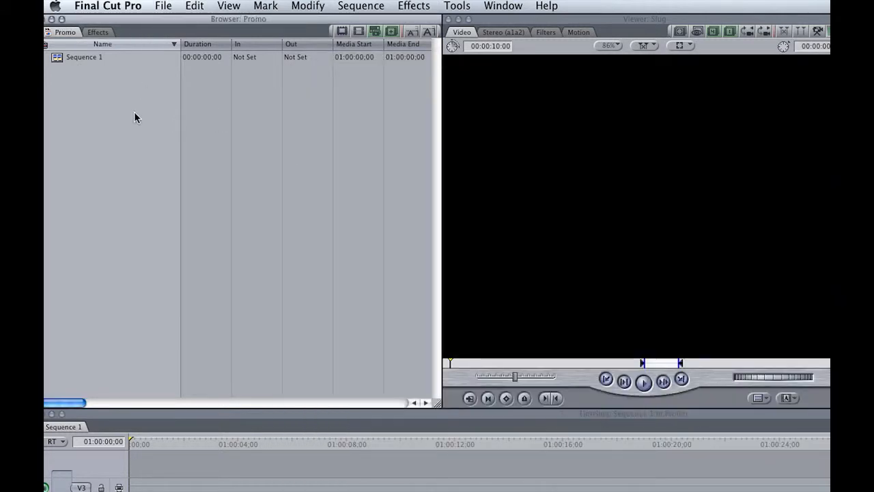
Step: Open the Log and Transfer window for the Promo project
{"action": "left_click", "coordinate": [164, 5]}
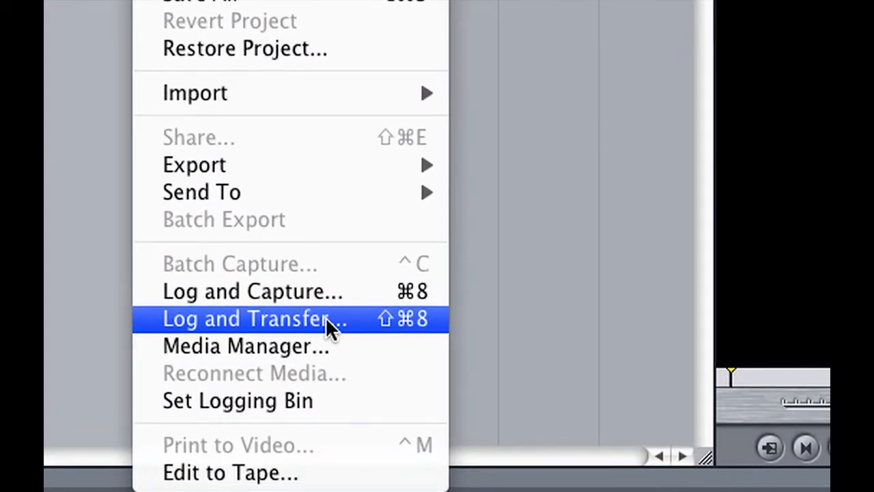
{"action": "left_click", "coordinate": [325, 317]}
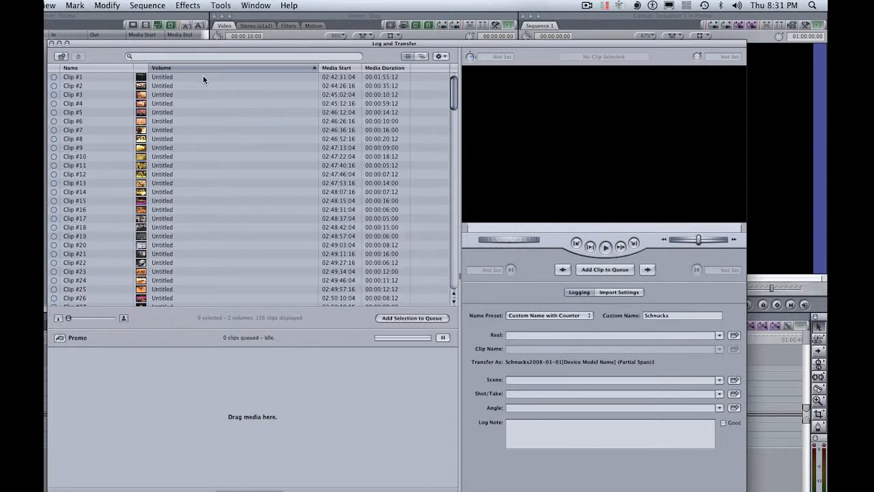
{"action": "left_click", "coordinate": [203, 79]}
Step: Select a clip from the iVideo D volume and eject that volume from the Log and Transfer clip list
{"action": "left_click_drag", "start_coordinate": [453, 92], "coordinate": [455, 253]}
{"action": "left_click", "coordinate": [243, 207]}
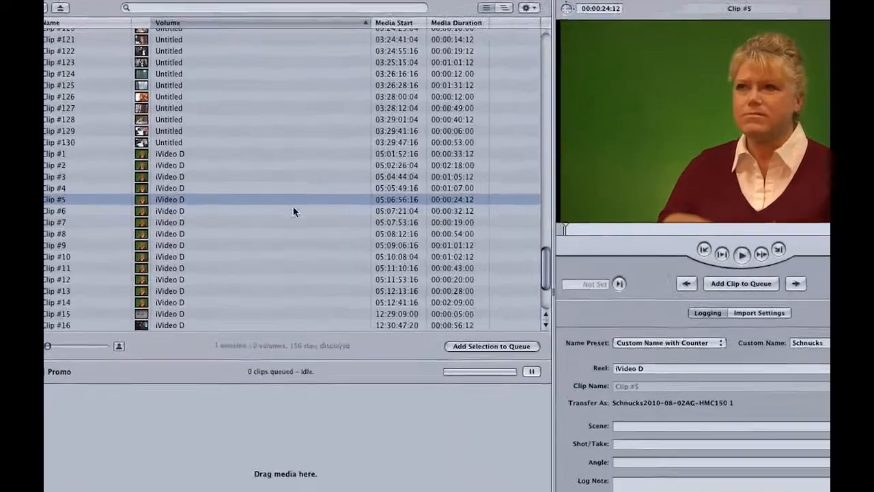
{"action": "left_click", "coordinate": [280, 246]}
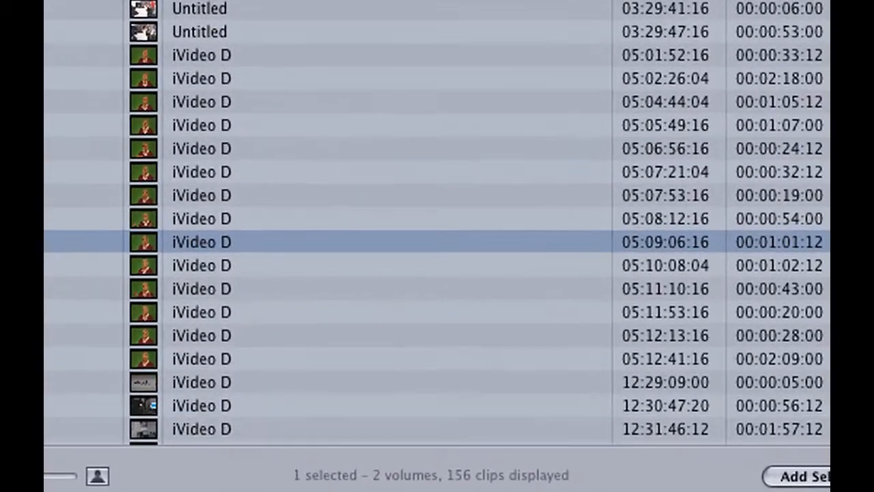
{"action": "left_click", "coordinate": [292, 149]}
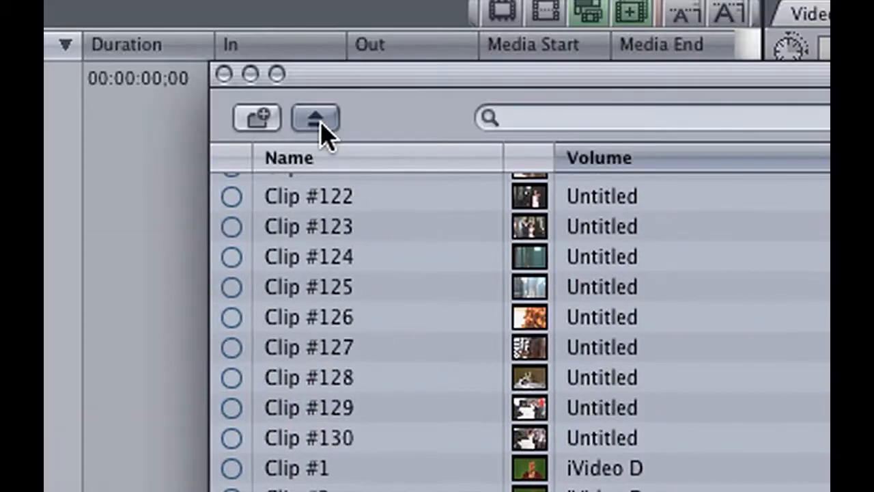
{"action": "left_click", "coordinate": [319, 125]}
{"action": "left_click", "coordinate": [726, 273]}
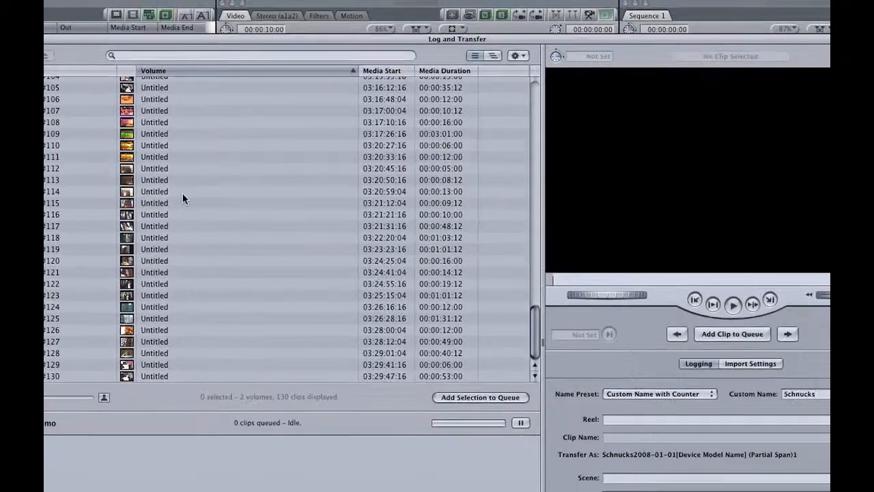
Step: Preview clips #106, #20, #22 and #28 from the Untitled volume, scrubbing through Clip #28
{"action": "left_click", "coordinate": [179, 100]}
{"action": "scroll", "coordinate": [455, 145], "scroll_direction": "up", "scroll_amount": 20}
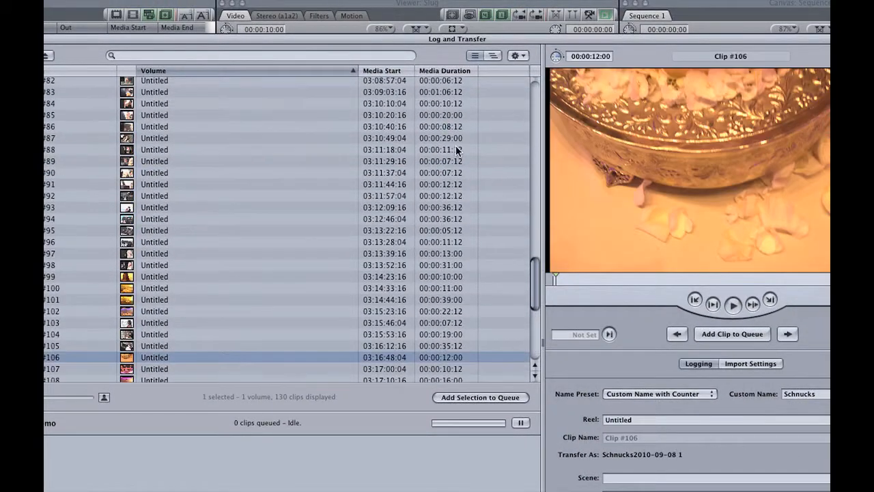
{"action": "left_click", "coordinate": [285, 132]}
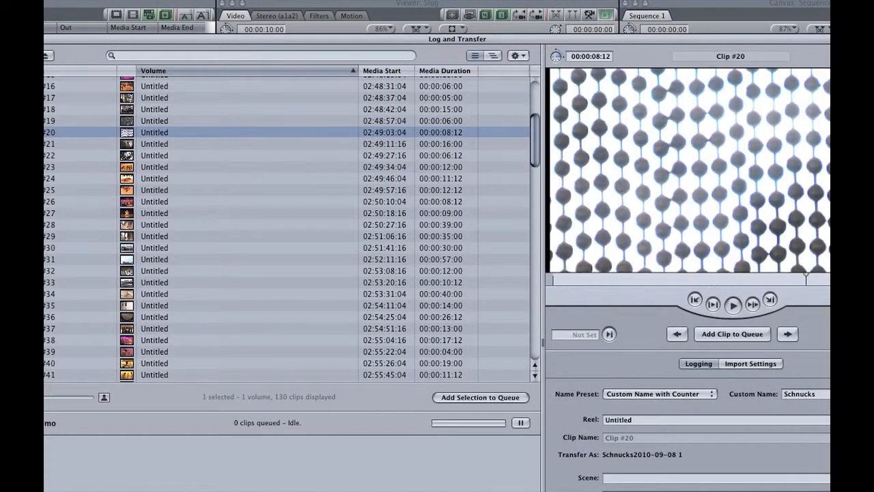
{"action": "left_click", "coordinate": [201, 155]}
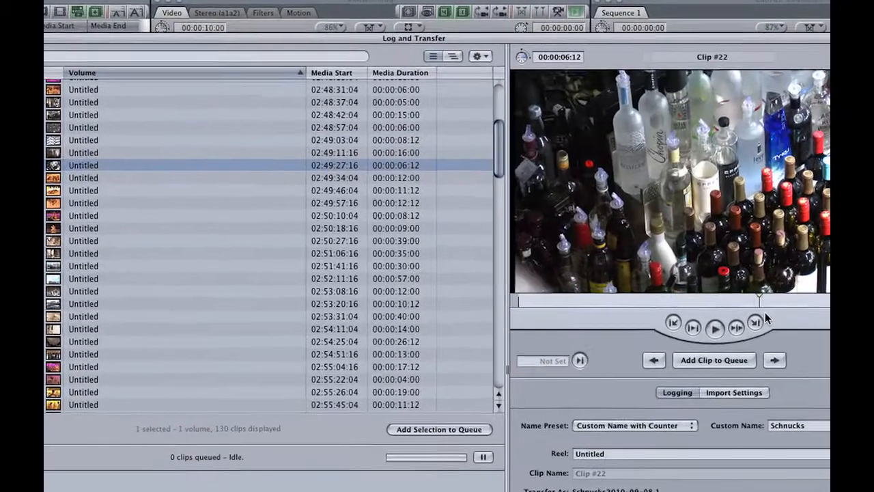
{"action": "left_click", "coordinate": [200, 224]}
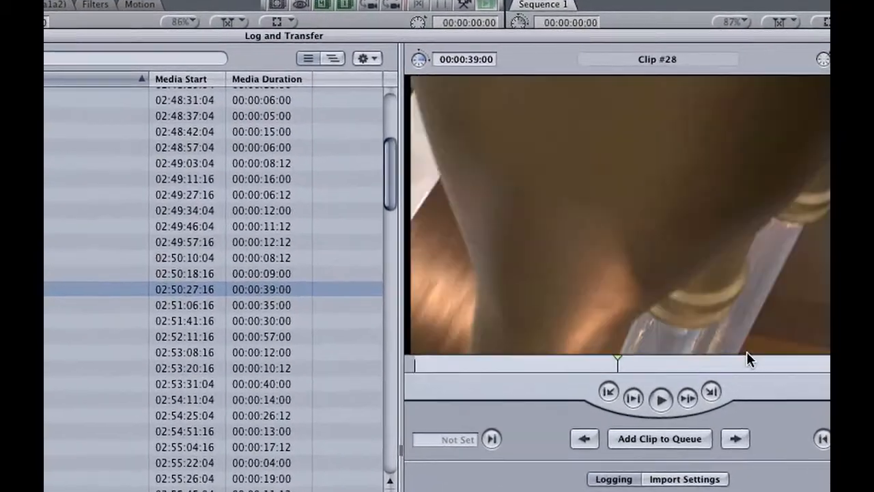
{"action": "left_click_drag", "start_coordinate": [746, 351], "coordinate": [789, 356]}
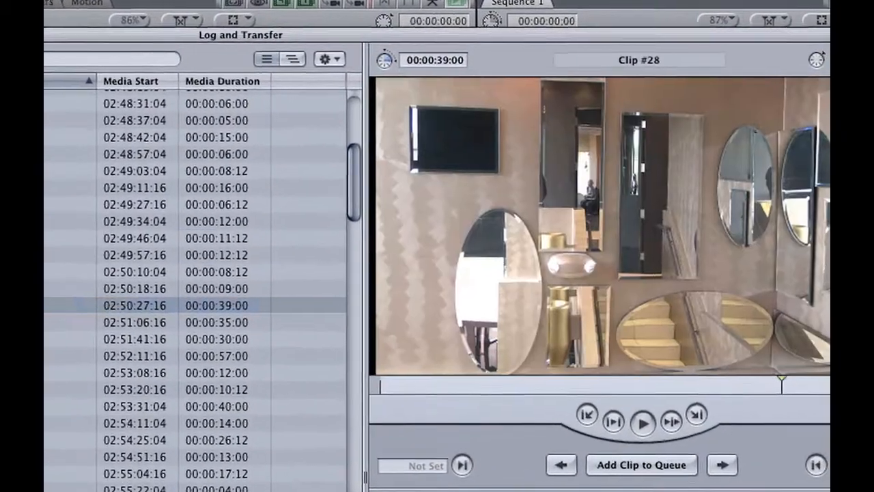
Step: Preview clips #32, #76 and #79 from the Untitled volume, scrubbing through the footage
{"action": "left_click", "coordinate": [103, 352]}
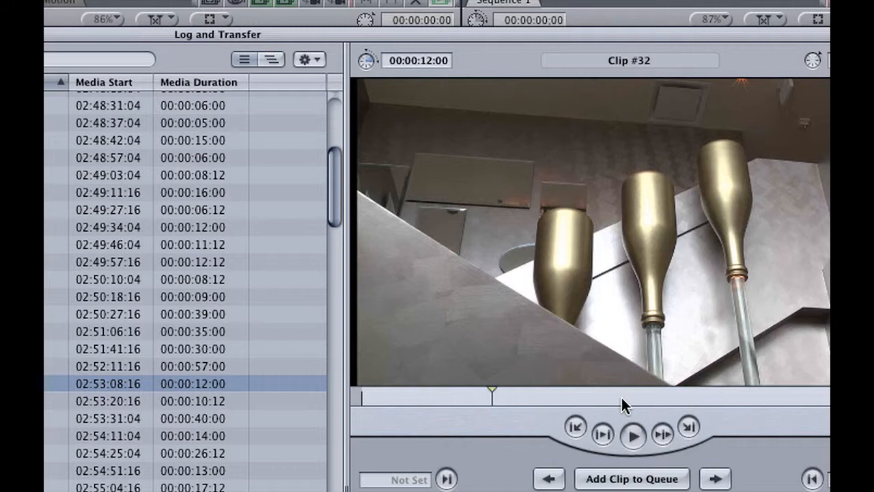
{"action": "left_click_drag", "start_coordinate": [622, 398], "coordinate": [635, 396]}
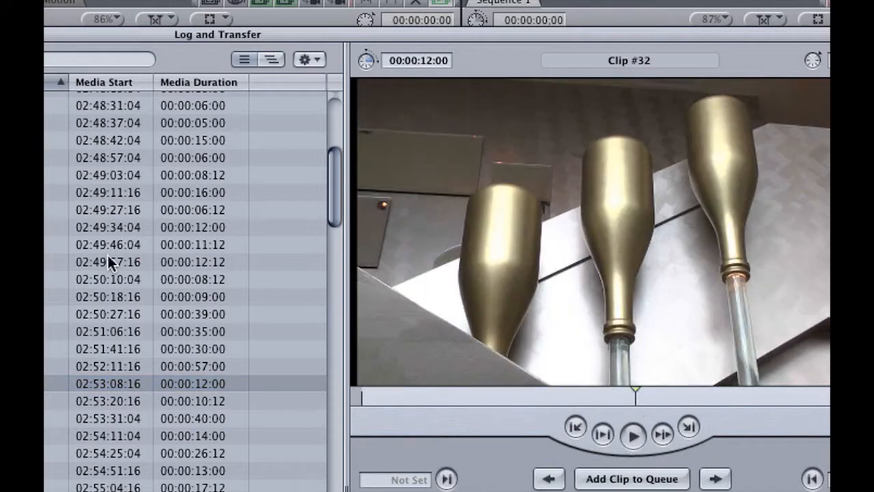
{"action": "left_click_drag", "start_coordinate": [336, 205], "coordinate": [337, 326]}
{"action": "left_click", "coordinate": [232, 383]}
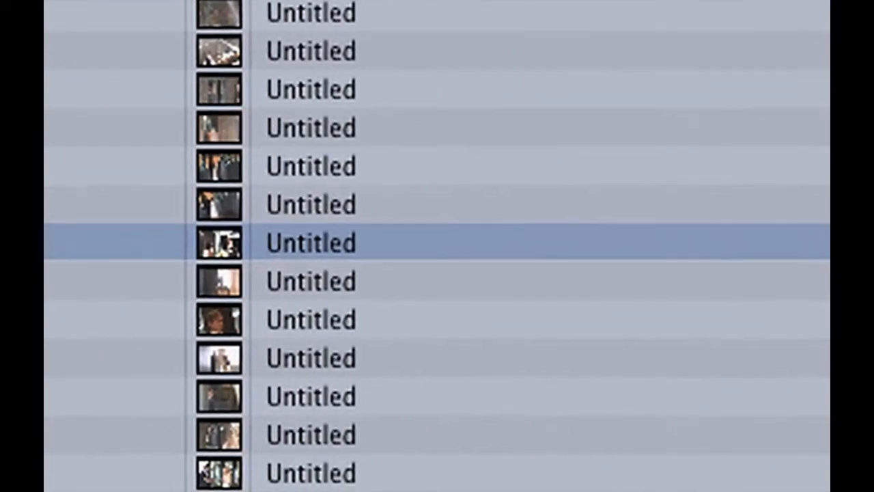
{"action": "left_click", "coordinate": [700, 400]}
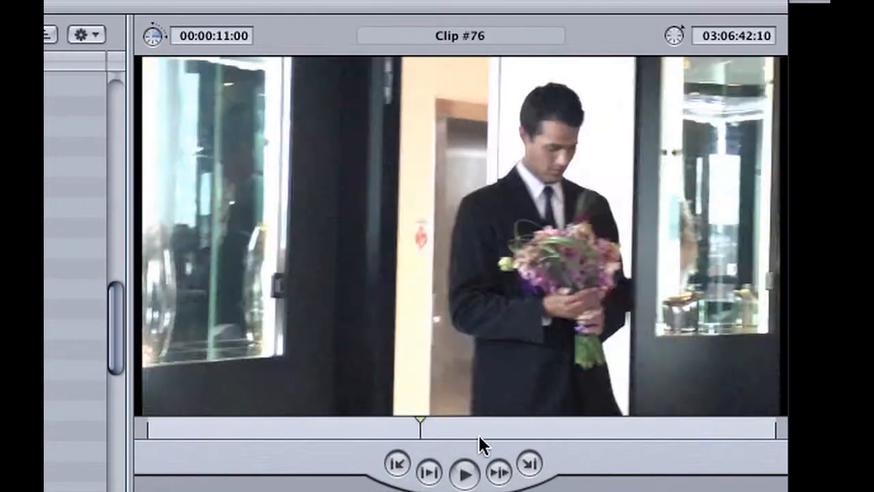
{"action": "left_click", "coordinate": [577, 435]}
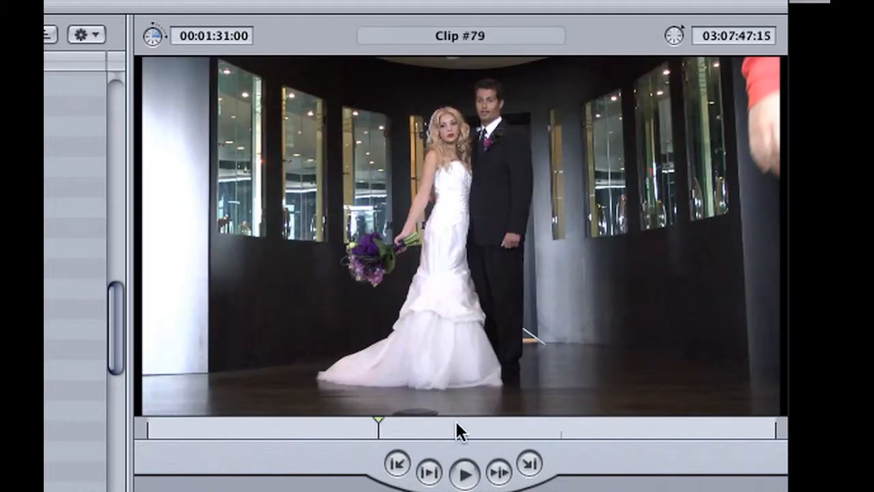
{"action": "left_click_drag", "start_coordinate": [458, 430], "coordinate": [492, 421]}
{"action": "left_click_drag", "start_coordinate": [554, 361], "coordinate": [531, 364]}
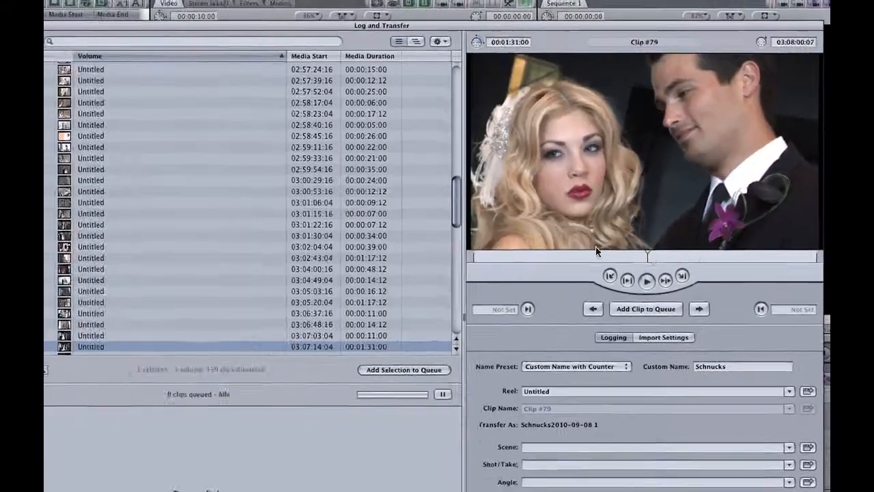
{"action": "left_click_drag", "start_coordinate": [239, 308], "coordinate": [245, 491]}
{"action": "left_click_drag", "start_coordinate": [513, 273], "coordinate": [493, 17]}
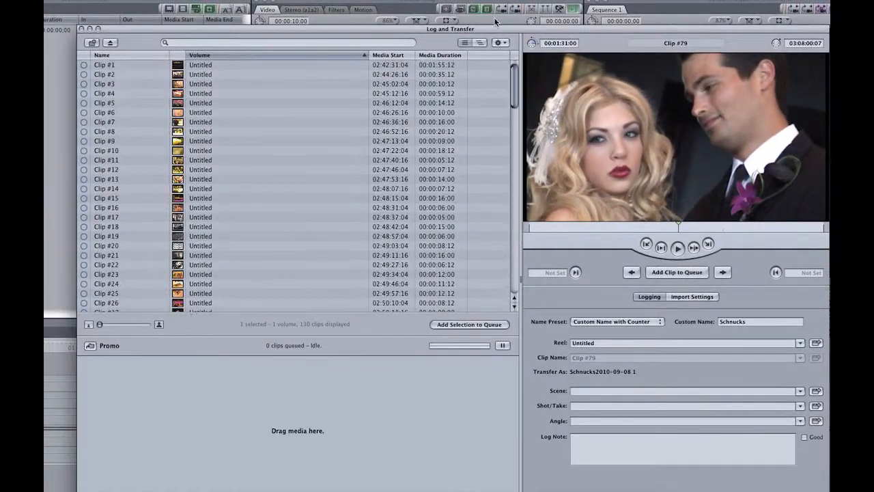
Step: Select Clip #1 and open the naming presets editor to inspect the Custom Name with Counter preset
{"action": "left_click", "coordinate": [260, 68]}
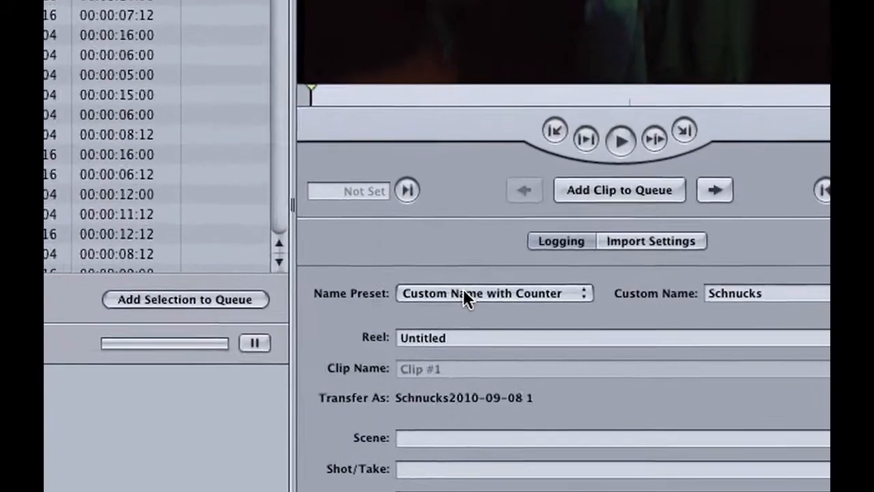
{"action": "left_click", "coordinate": [462, 293]}
{"action": "left_click", "coordinate": [463, 331]}
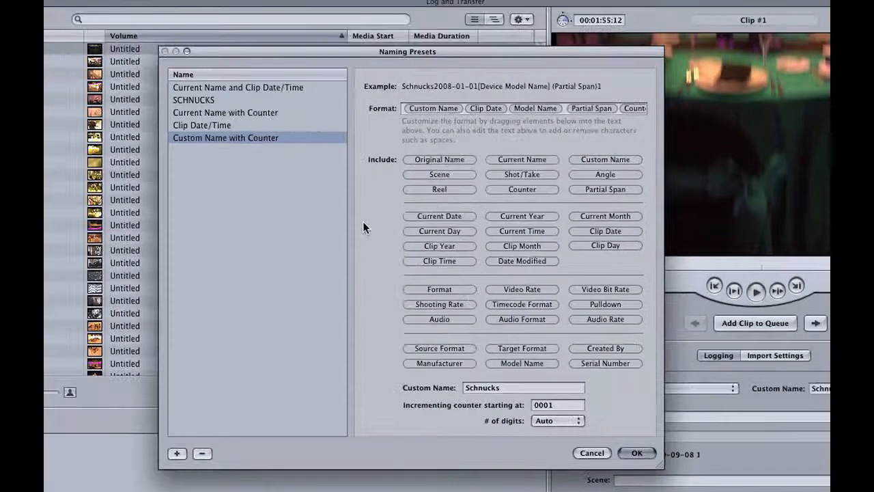
{"action": "double_click", "coordinate": [516, 389]}
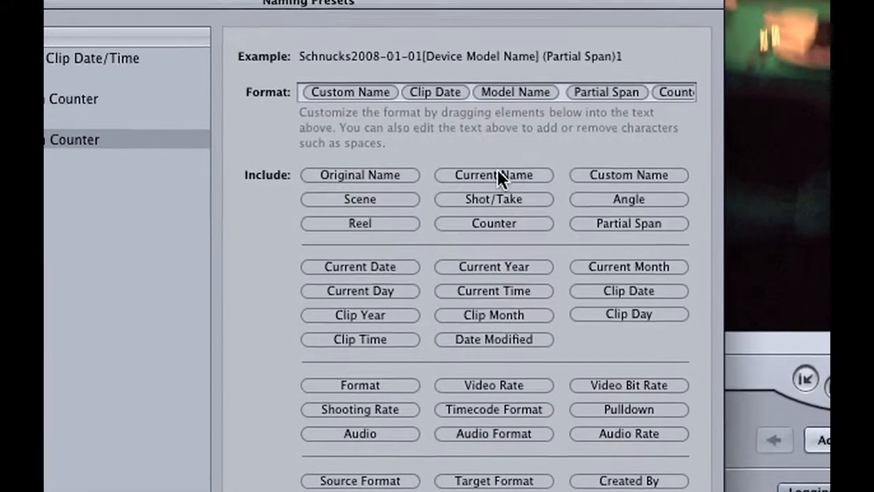
{"action": "left_click", "coordinate": [433, 84]}
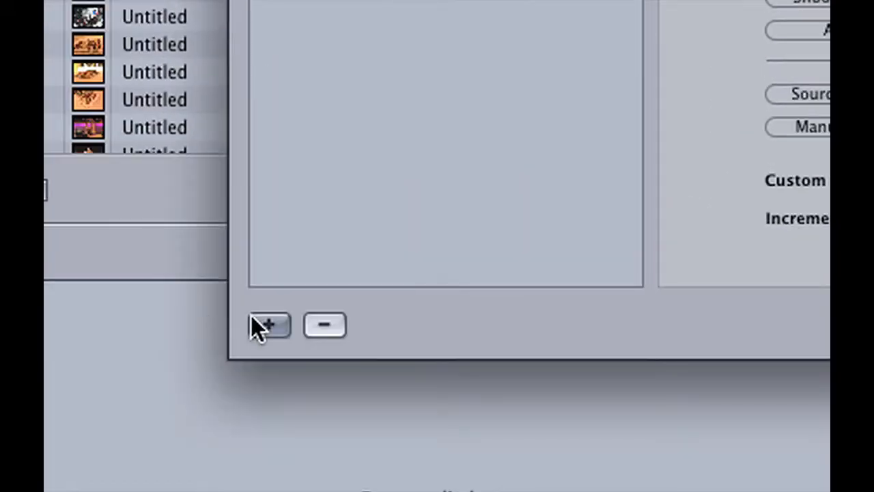
Step: Add a new naming preset called PROMO
{"action": "left_click", "coordinate": [254, 324]}
{"action": "type", "text": "PROMO"}
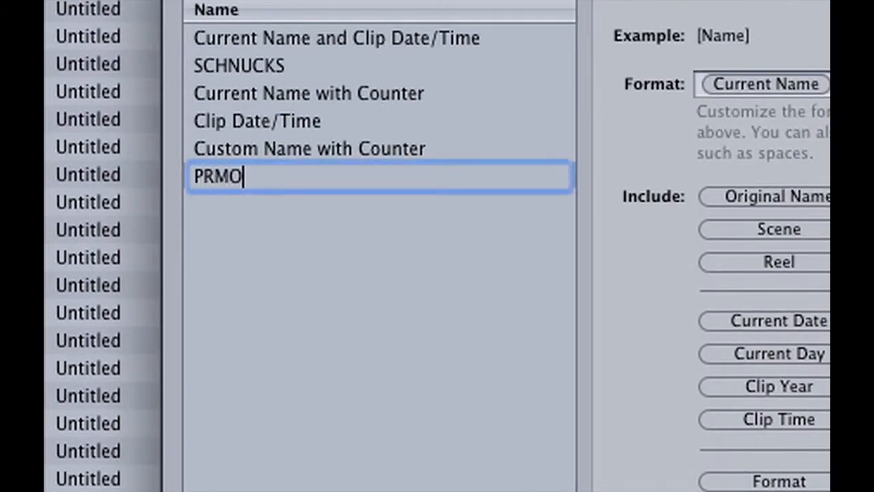
{"action": "key", "text": "BackSpace"}
{"action": "key", "text": "BackSpace"}
{"action": "type", "text": "OMO"}
{"action": "key", "text": "Return"}
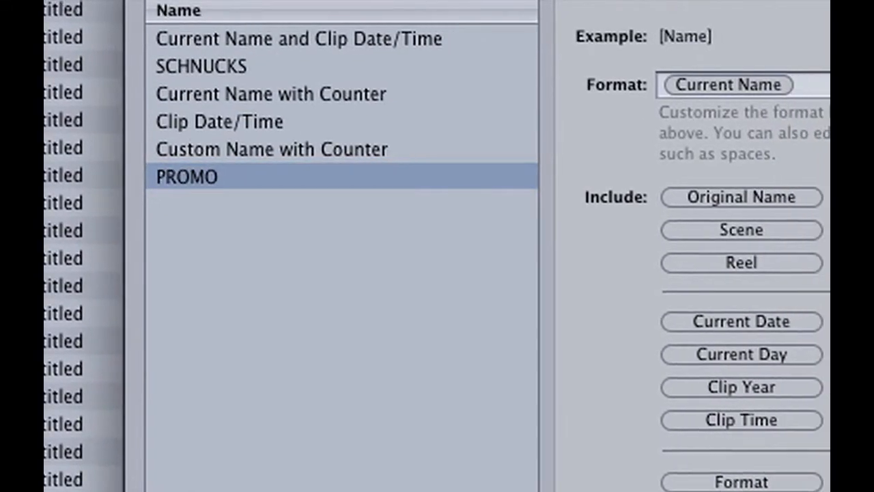
Step: Set the PROMO preset's format to Custom Name plus Counter, with CVS Promo as the custom name, and save it
{"action": "left_click", "coordinate": [803, 84]}
{"action": "key", "text": "BackSpace"}
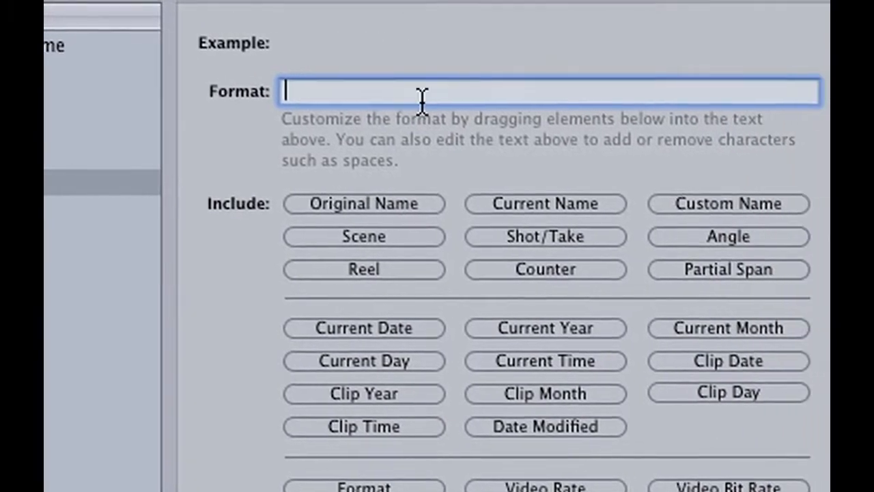
{"action": "left_click_drag", "start_coordinate": [685, 205], "coordinate": [480, 95]}
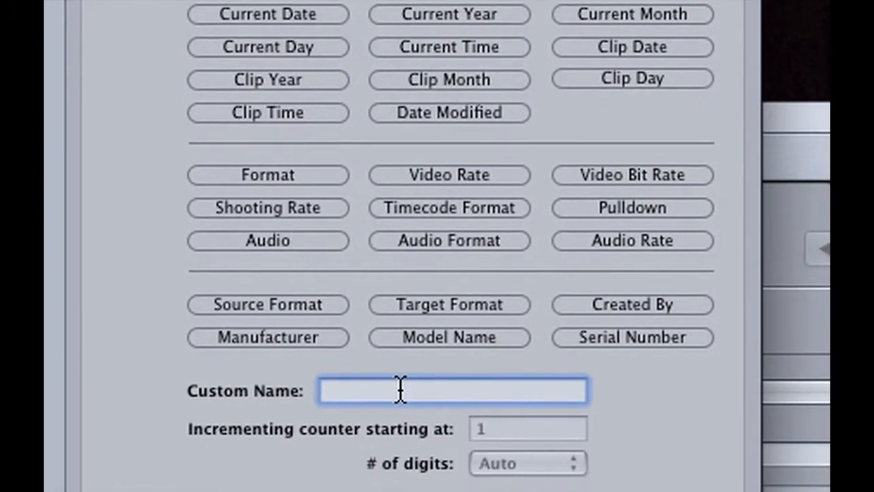
{"action": "type", "text": "CVS Promo"}
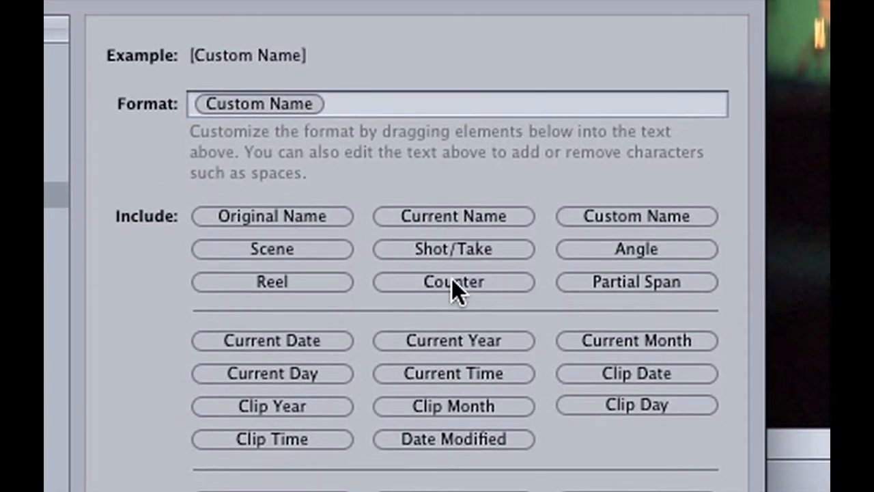
{"action": "left_click_drag", "start_coordinate": [412, 106], "coordinate": [412, 106]}
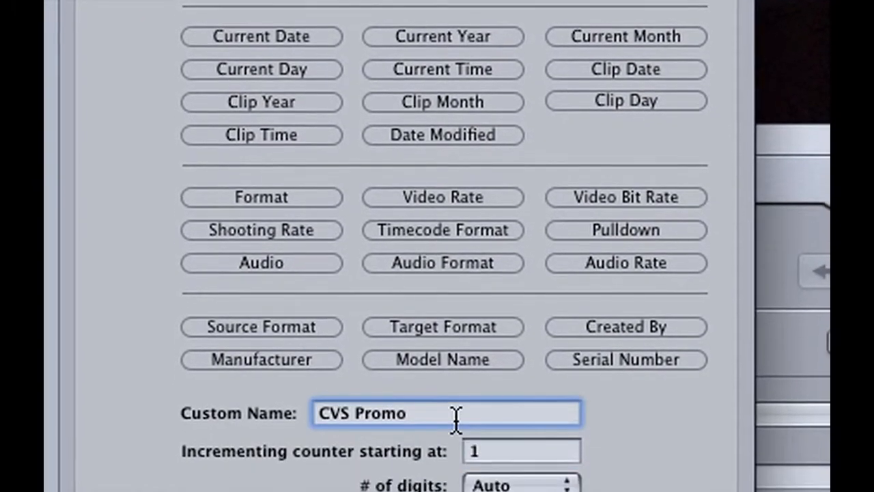
{"action": "key", "text": "Return"}
{"action": "left_click", "coordinate": [608, 413]}
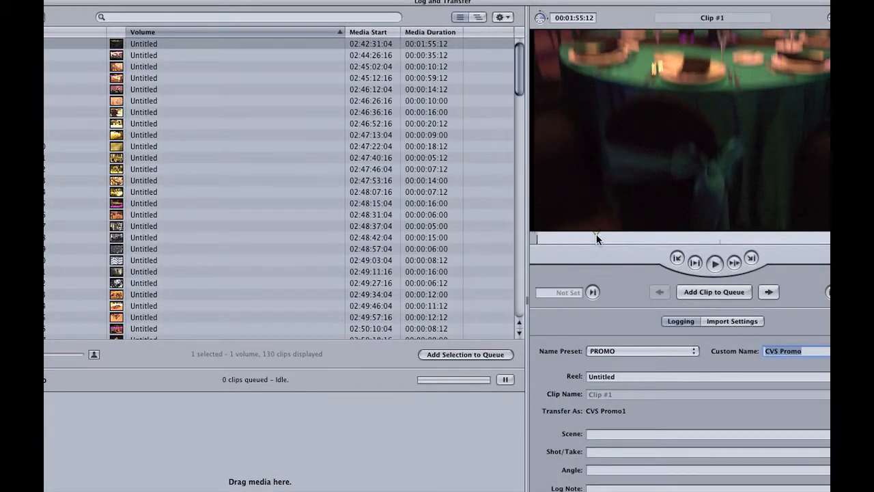
Step: Preview clips #1, #9, #14, #17 and #19, scrubbing through their footage
{"action": "left_click_drag", "start_coordinate": [596, 237], "coordinate": [698, 238]}
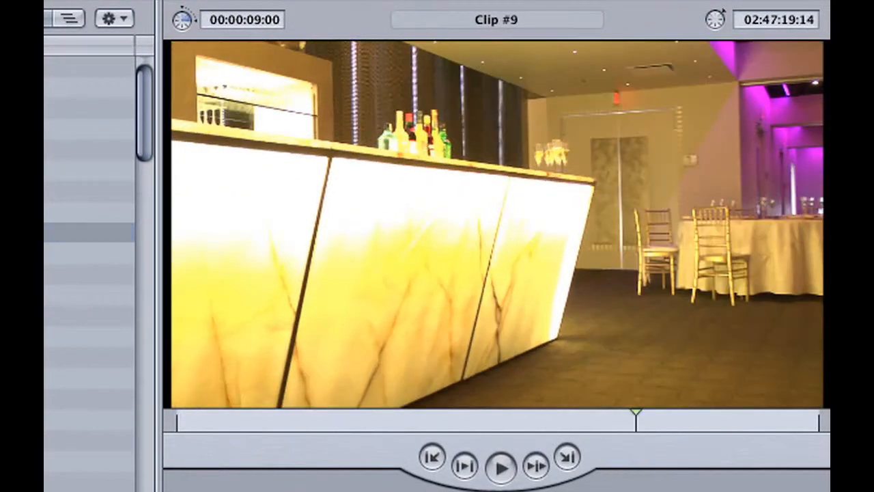
{"action": "left_click", "coordinate": [78, 333]}
{"action": "left_click_drag", "start_coordinate": [418, 418], "coordinate": [571, 414]}
{"action": "double_click", "coordinate": [78, 398]}
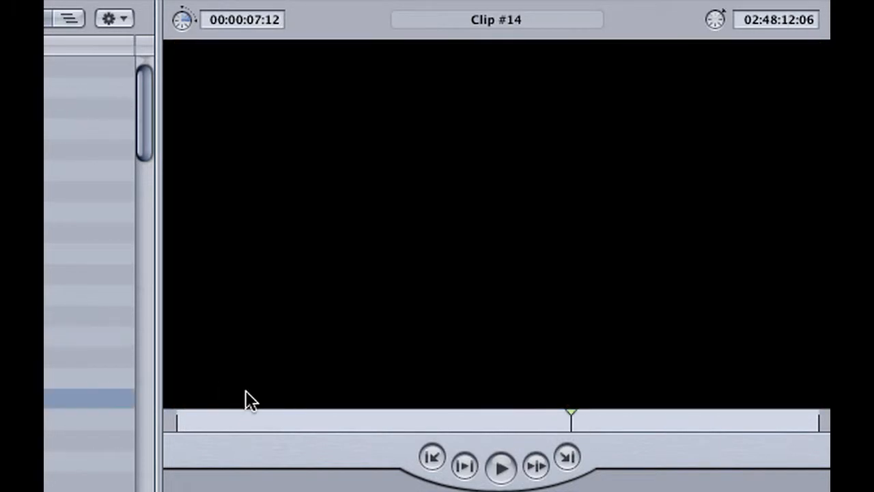
{"action": "left_click_drag", "start_coordinate": [410, 418], "coordinate": [662, 436]}
{"action": "double_click", "coordinate": [89, 440]}
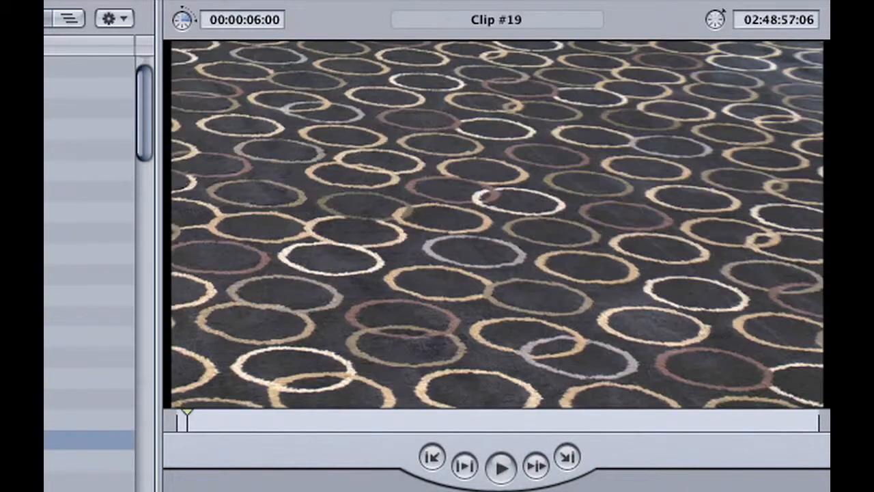
{"action": "left_click_drag", "start_coordinate": [288, 417], "coordinate": [687, 419]}
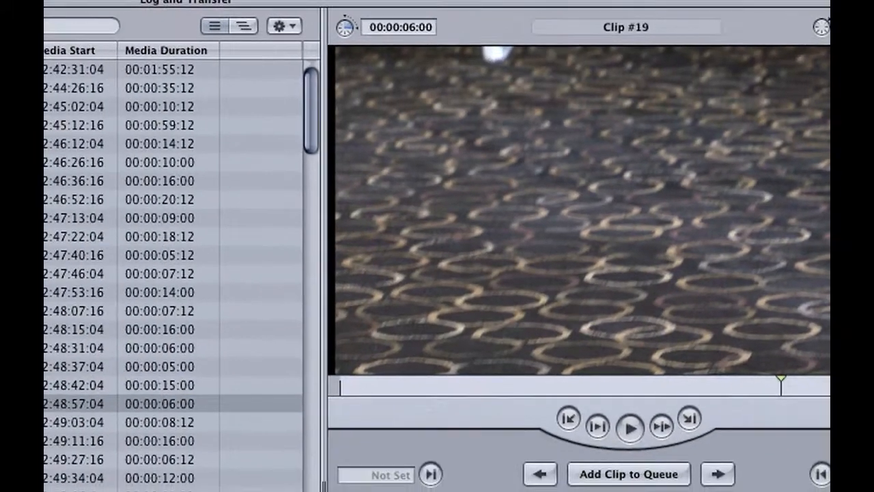
Step: Select all clips in the Untitled volume, from Clip #1 to Clip #130, and add the selection to the transfer queue
{"action": "left_click", "coordinate": [75, 74]}
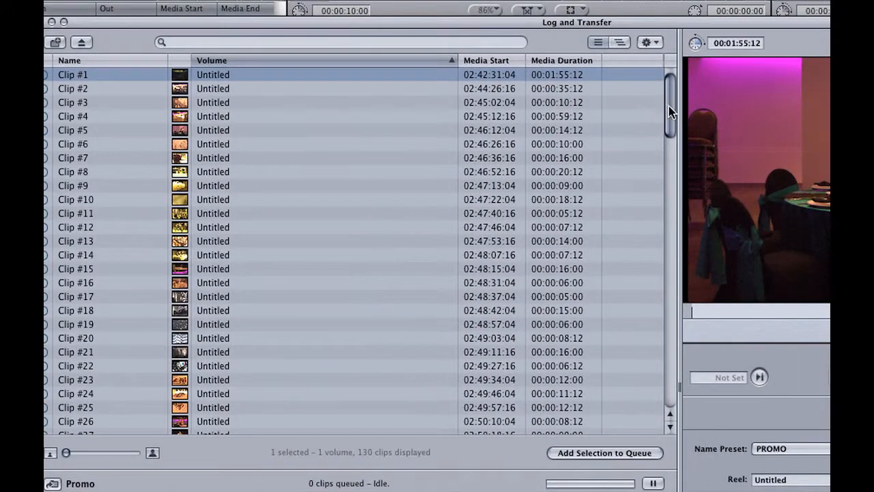
{"action": "left_click_drag", "start_coordinate": [672, 102], "coordinate": [662, 450]}
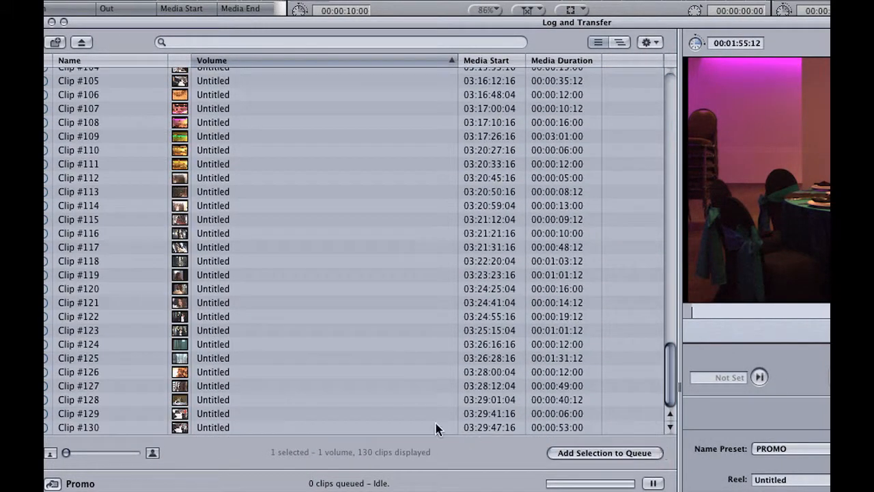
{"action": "key", "text": "super+a"}
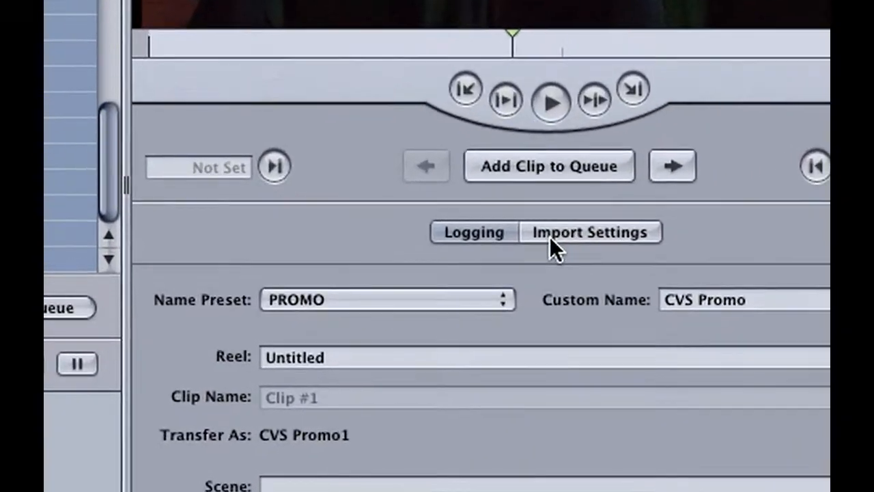
{"action": "left_click", "coordinate": [513, 313]}
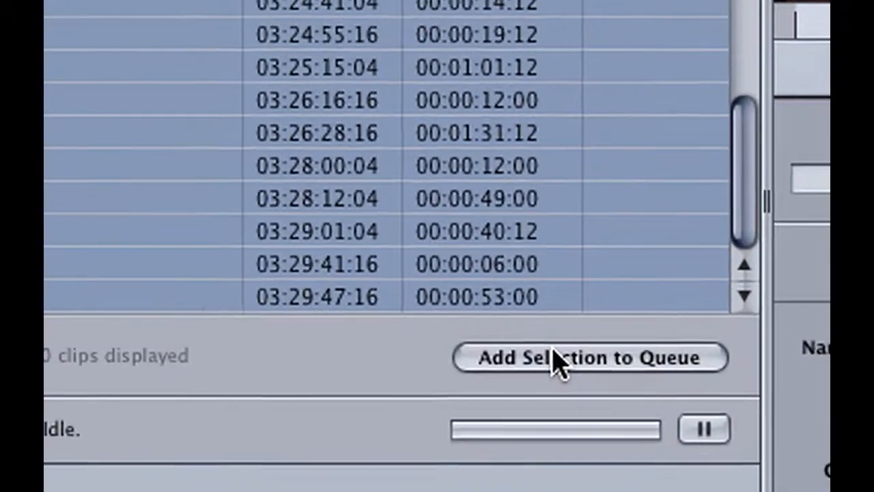
{"action": "left_click", "coordinate": [597, 378]}
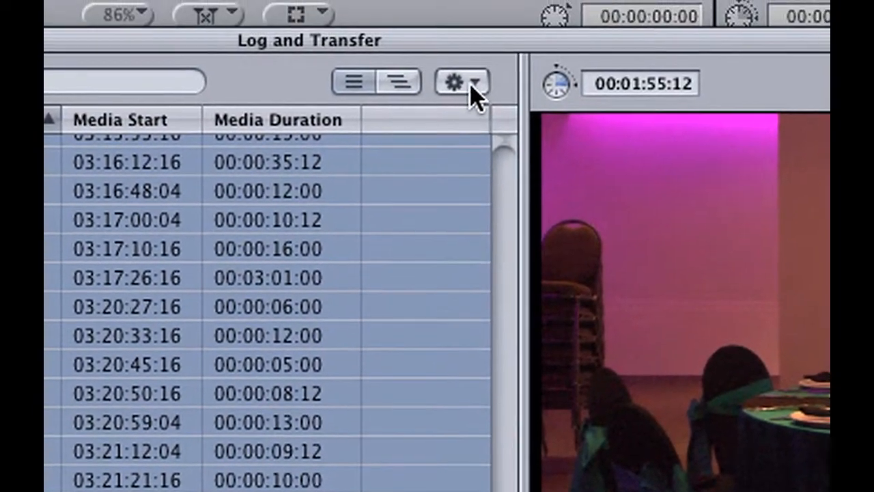
Step: Open the Log and Transfer import preferences and bring up the target format choices for the AVCHD source format
{"action": "left_click", "coordinate": [469, 81]}
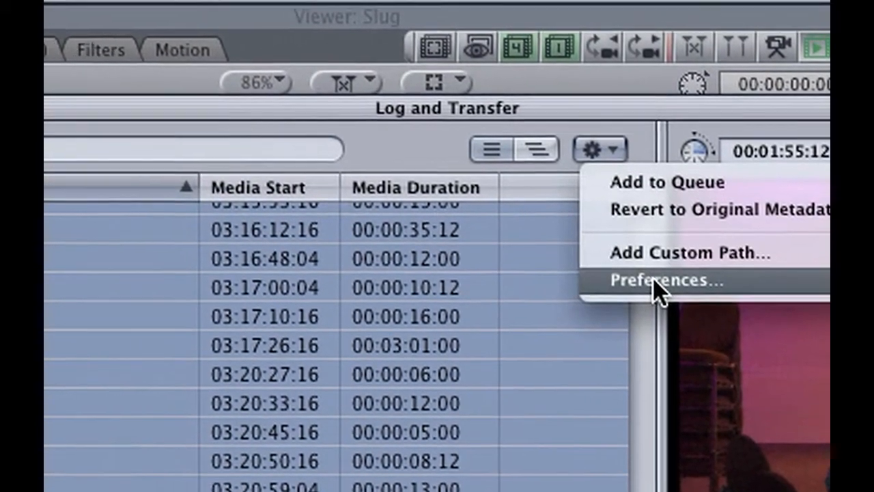
{"action": "left_click", "coordinate": [575, 273]}
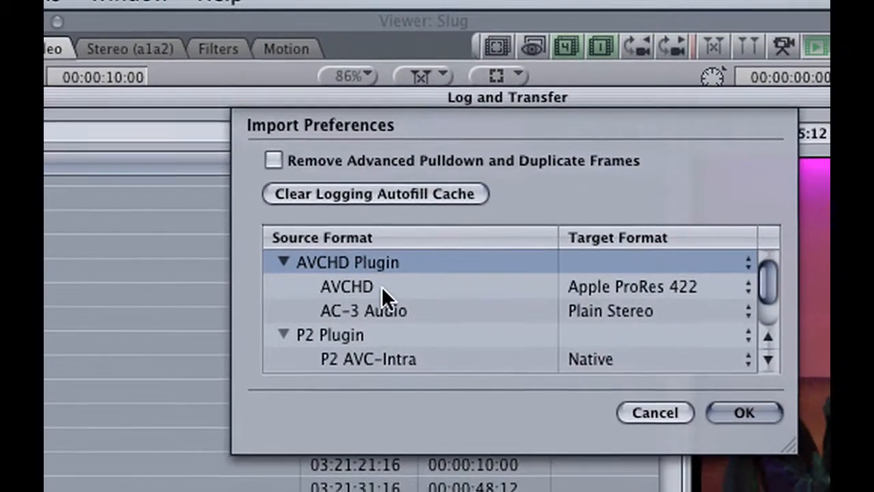
{"action": "left_click", "coordinate": [710, 303]}
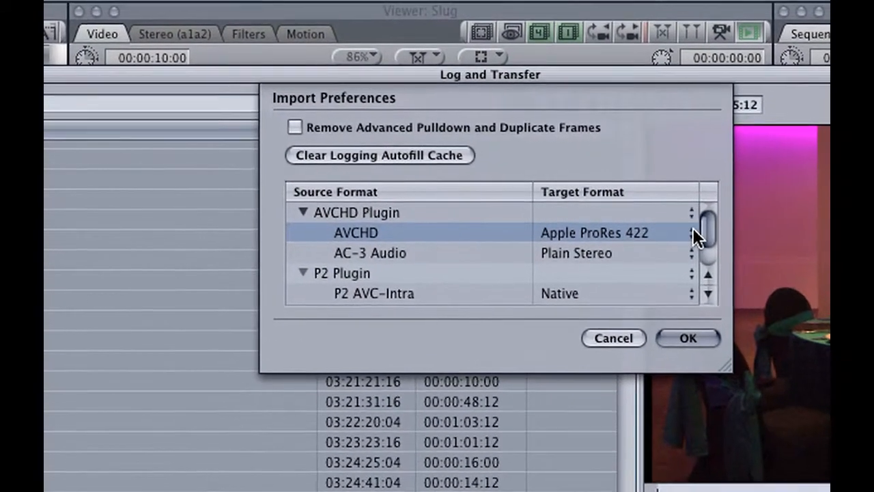
{"action": "left_click", "coordinate": [692, 234]}
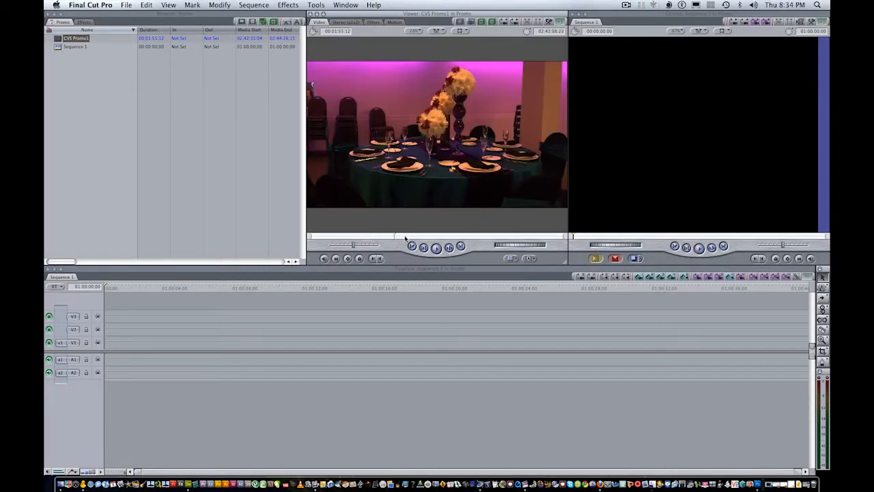
Step: Mark CVS Promo1 from 02:43:45:15 to 02:43:49:12 and overwrite that range into Sequence 1, matching the sequence settings to the clip
{"action": "left_click_drag", "start_coordinate": [405, 238], "coordinate": [438, 239]}
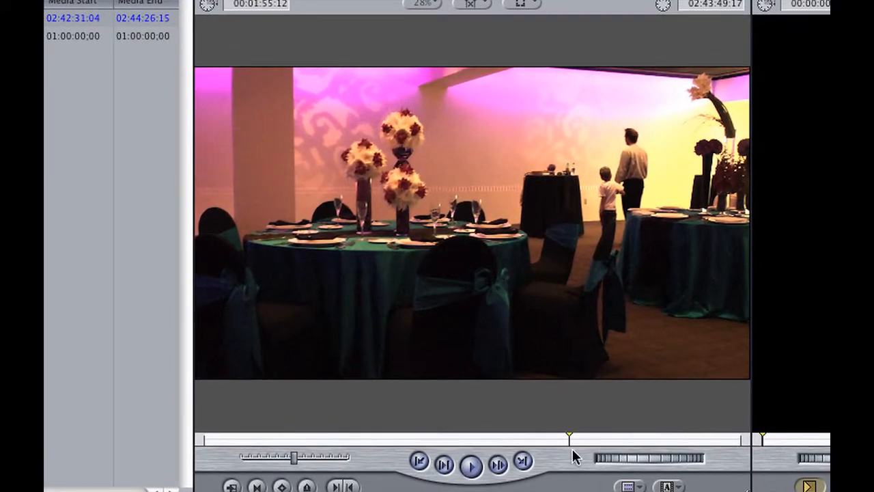
{"action": "left_click_drag", "start_coordinate": [546, 439], "coordinate": [550, 440]}
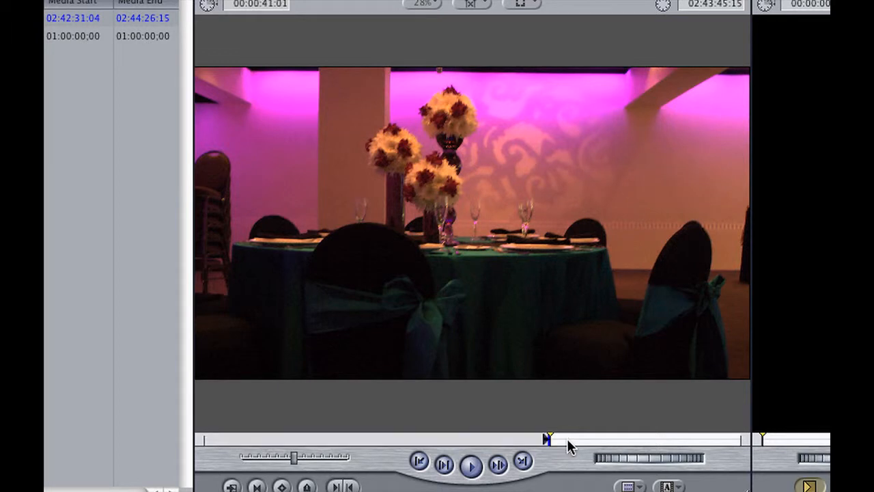
{"action": "left_click", "coordinate": [569, 440]}
{"action": "key", "text": "o"}
{"action": "key", "text": "F10"}
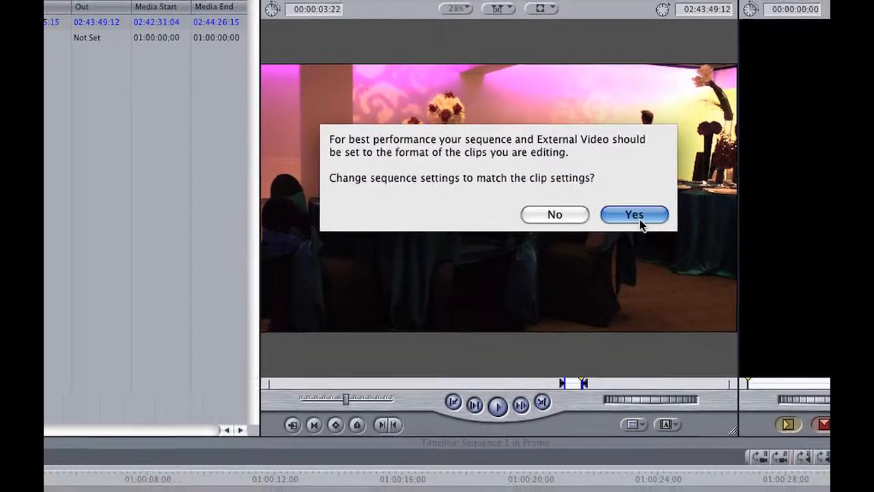
{"action": "left_click", "coordinate": [635, 214]}
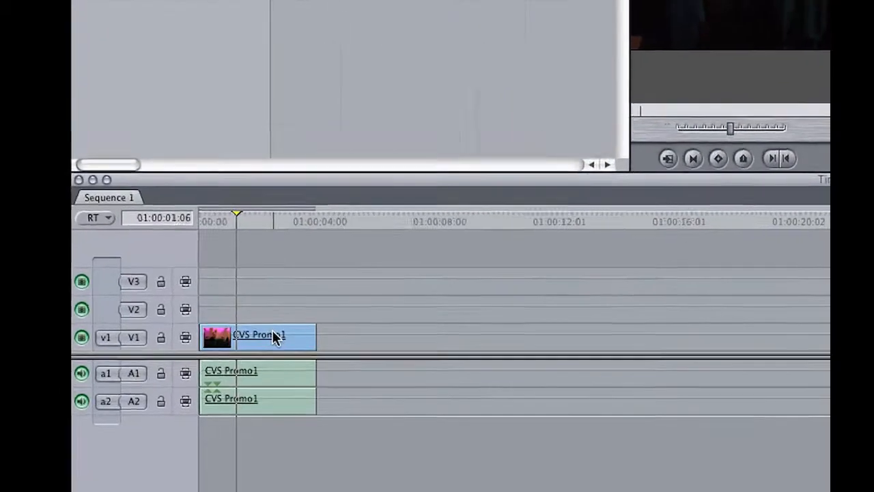
Step: Reveal the source file of the CVS Promo1 clip in Finder, preview it with Quick Look, and return to Final Cut Pro
{"action": "right_click", "coordinate": [237, 364]}
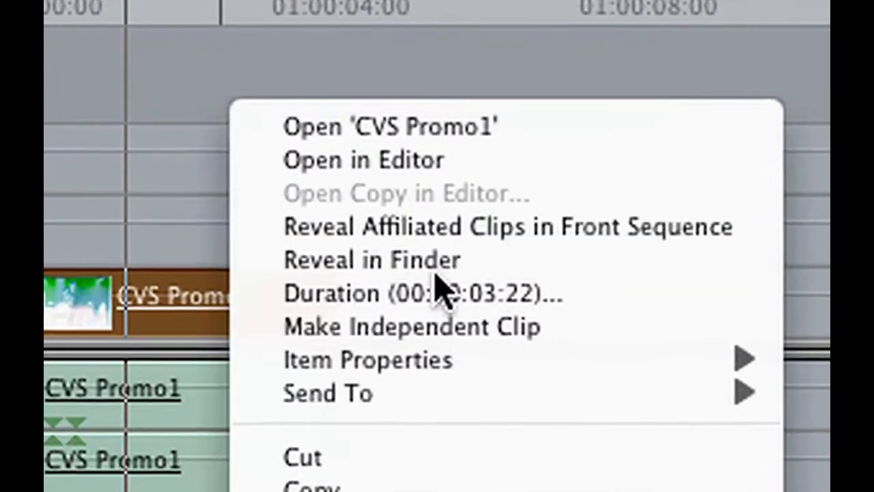
{"action": "left_click", "coordinate": [420, 284]}
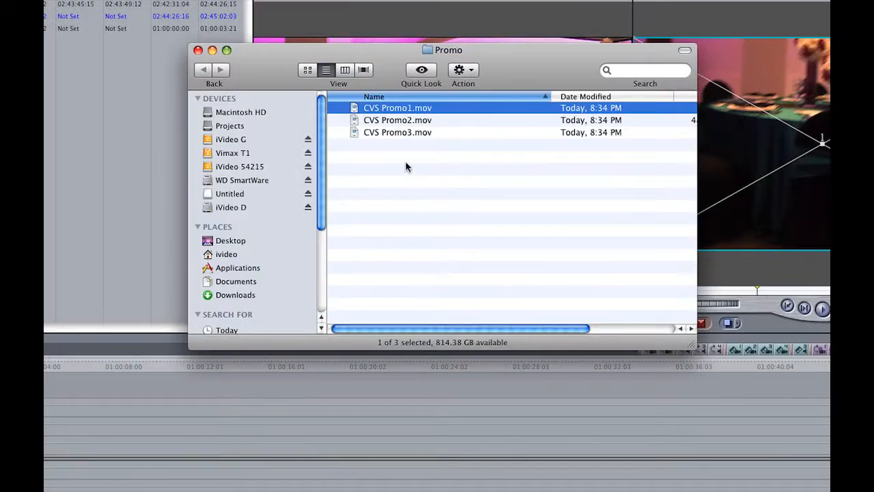
{"action": "key", "text": "space"}
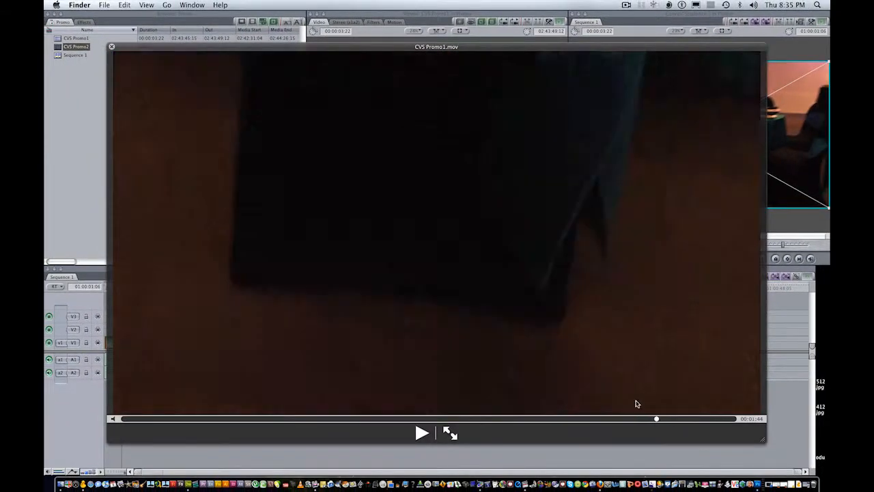
{"action": "left_click", "coordinate": [358, 417]}
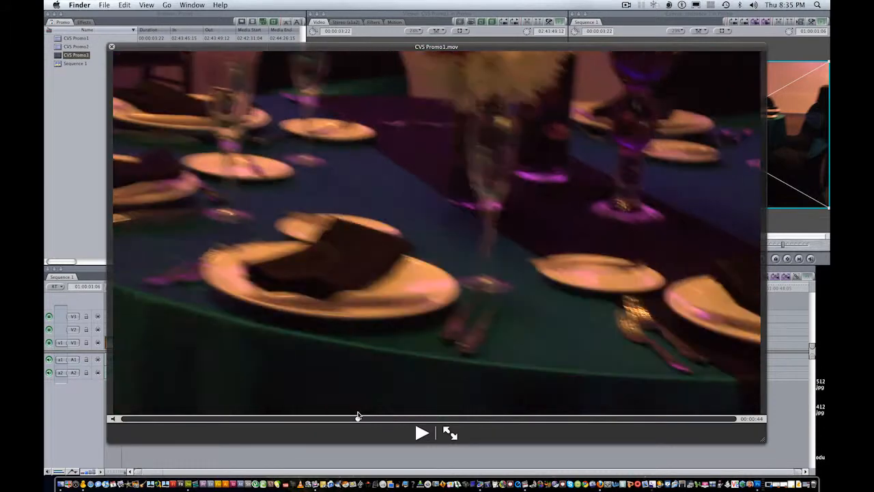
{"action": "key", "text": "space"}
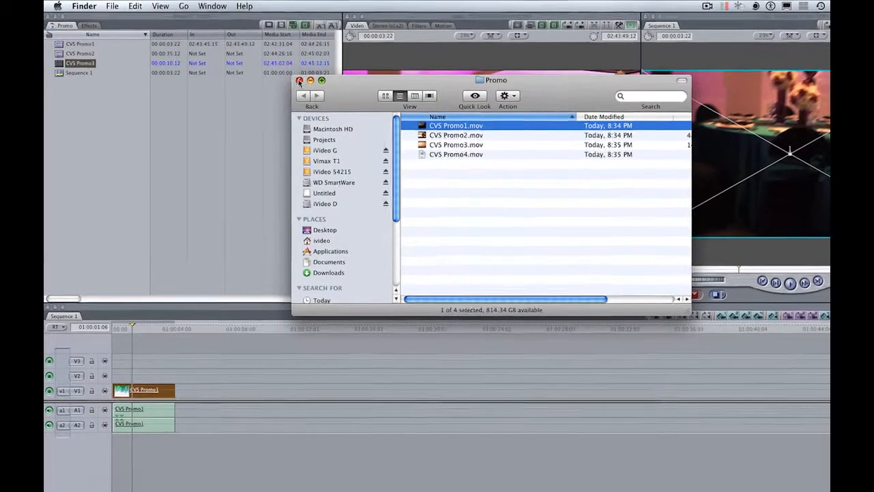
{"action": "left_click", "coordinate": [299, 80]}
{"action": "left_click", "coordinate": [183, 99]}
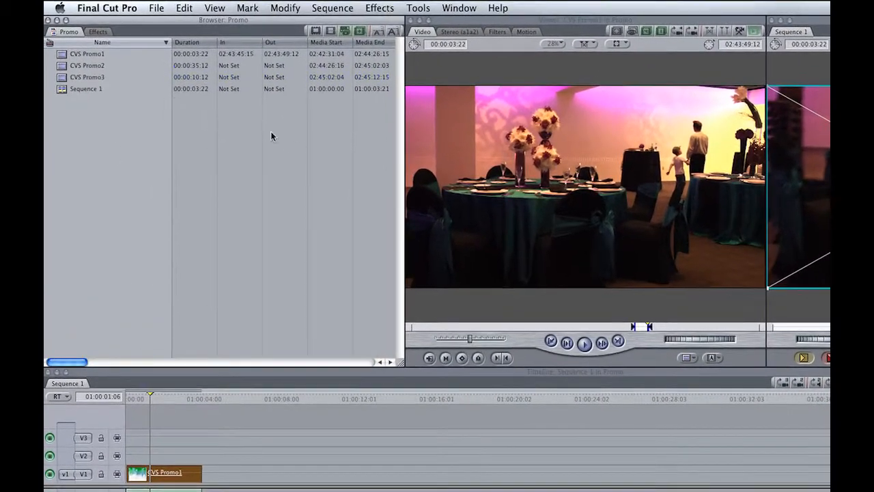
Step: Open the transferred clips CVS Promo2 and CVS Promo3 in the Viewer and scrub through their footage
{"action": "double_click", "coordinate": [61, 66]}
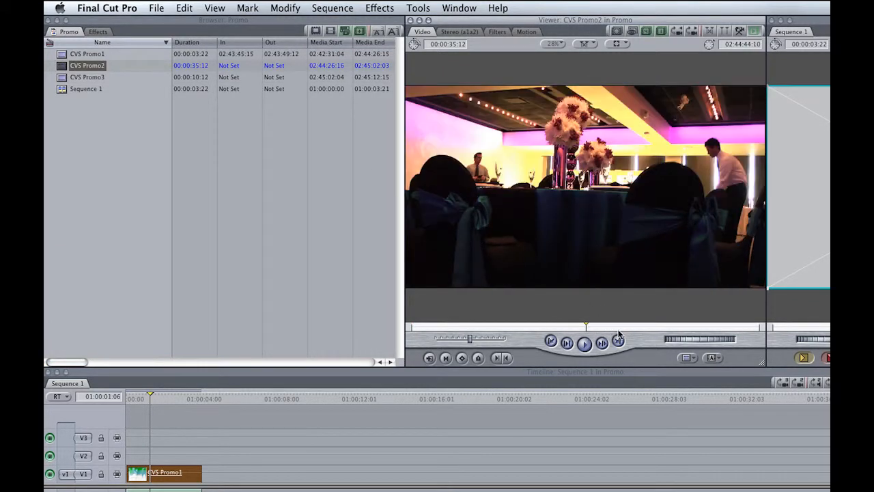
{"action": "left_click_drag", "start_coordinate": [618, 331], "coordinate": [672, 326]}
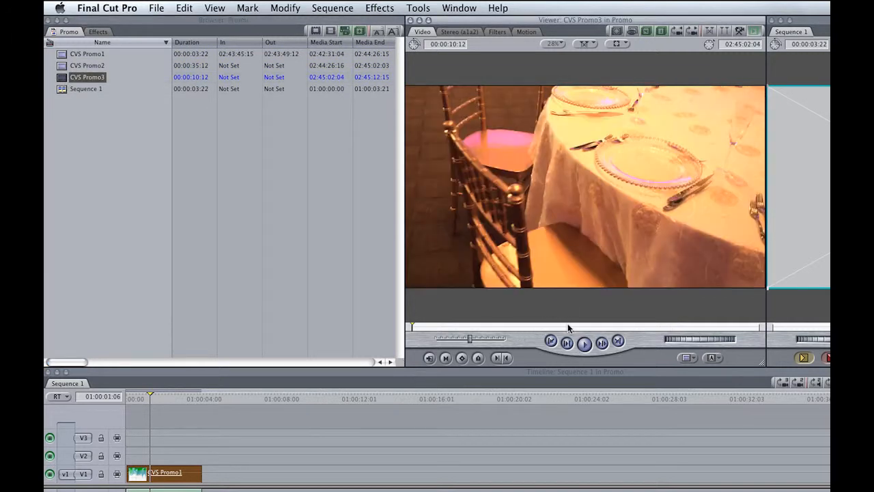
{"action": "left_click_drag", "start_coordinate": [568, 329], "coordinate": [681, 328]}
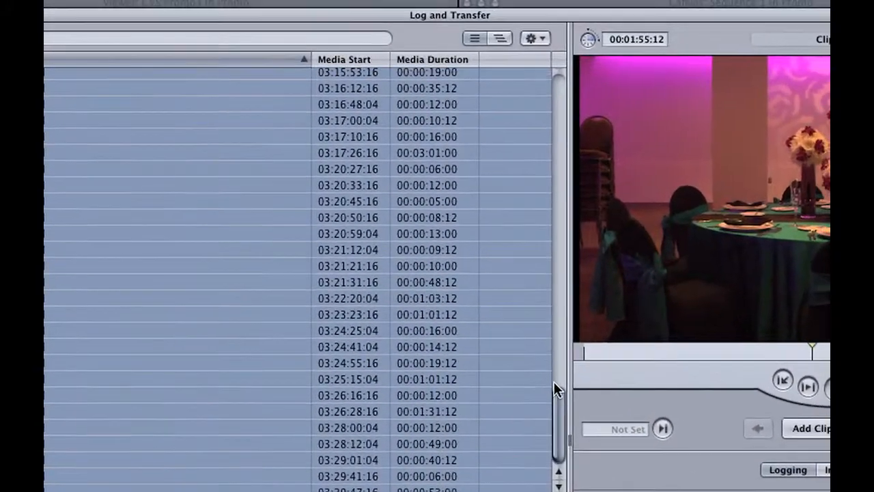
Step: Go back up the Log and Transfer clip list and load Clip #43 for preview
{"action": "left_click_drag", "start_coordinate": [553, 381], "coordinate": [554, 157]}
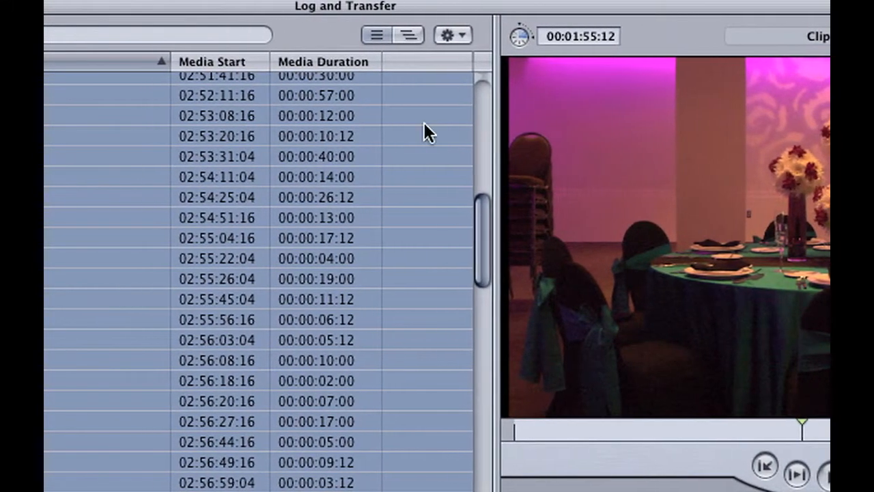
{"action": "left_click", "coordinate": [481, 34]}
{"action": "key", "text": "Escape"}
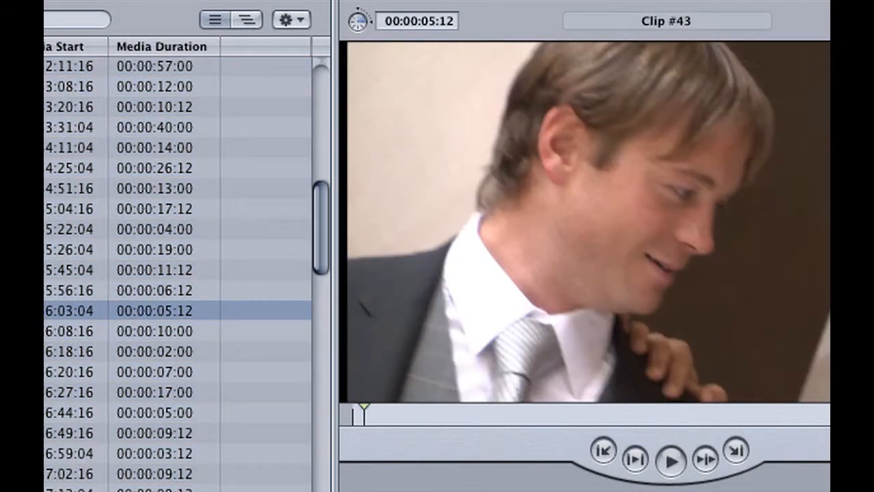
Step: Preview Clip #114 and Clip #115 from the Untitled volume, scrubbing through their footage
{"action": "scroll", "coordinate": [178, 273], "scroll_direction": "down", "scroll_amount": 5}
{"action": "scroll", "coordinate": [178, 273], "scroll_direction": "down", "scroll_amount": 20}
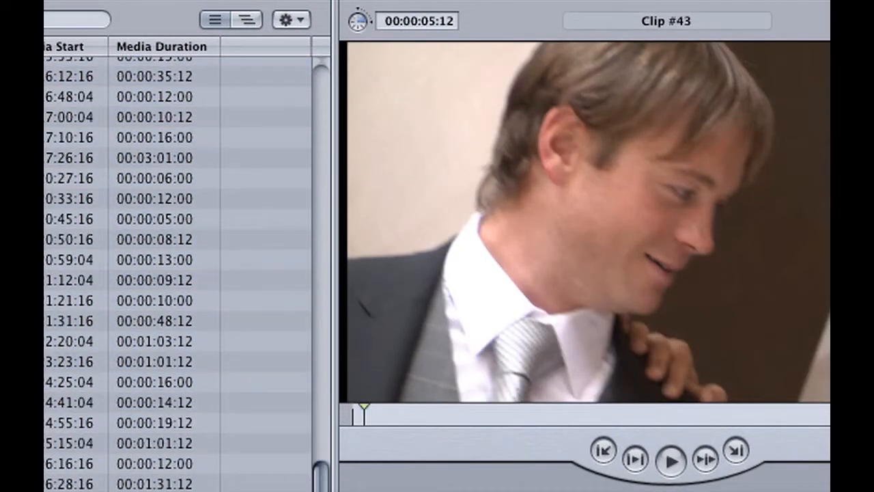
{"action": "double_click", "coordinate": [75, 260]}
{"action": "left_click", "coordinate": [522, 409]}
{"action": "left_click", "coordinate": [595, 411]}
{"action": "left_click", "coordinate": [790, 408]}
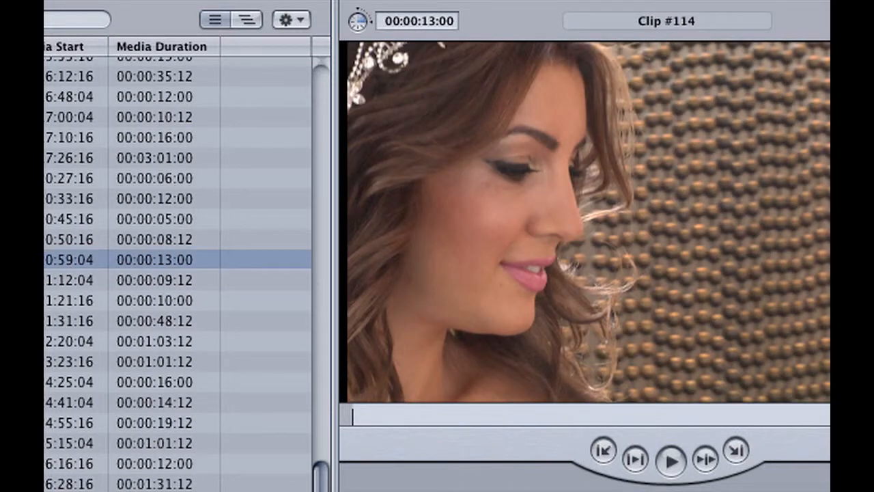
{"action": "key", "text": "Down"}
{"action": "key", "text": "Return"}
{"action": "left_click", "coordinate": [532, 409]}
{"action": "left_click", "coordinate": [585, 409]}
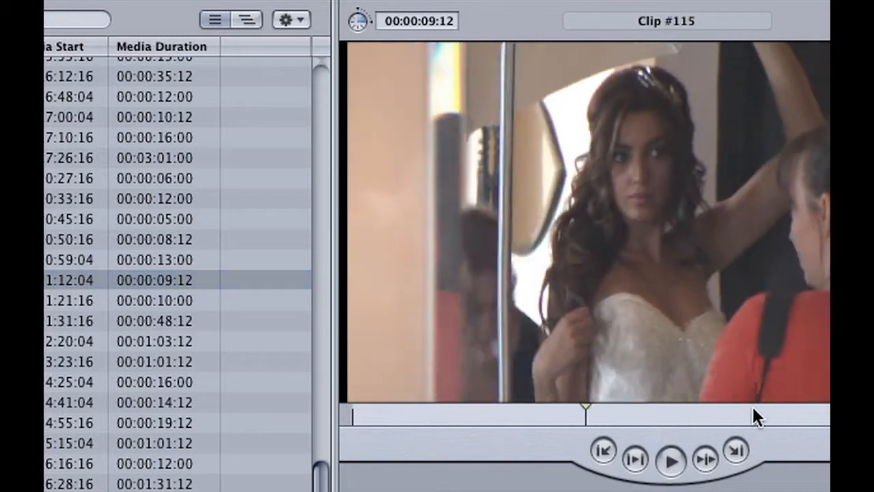
{"action": "left_click", "coordinate": [725, 410]}
Step: Load Clip #117, mark in and out points around a range about 5 seconds long, and scrub past it
{"action": "key", "text": "Down"}
{"action": "key", "text": "Down"}
{"action": "key", "text": "Return"}
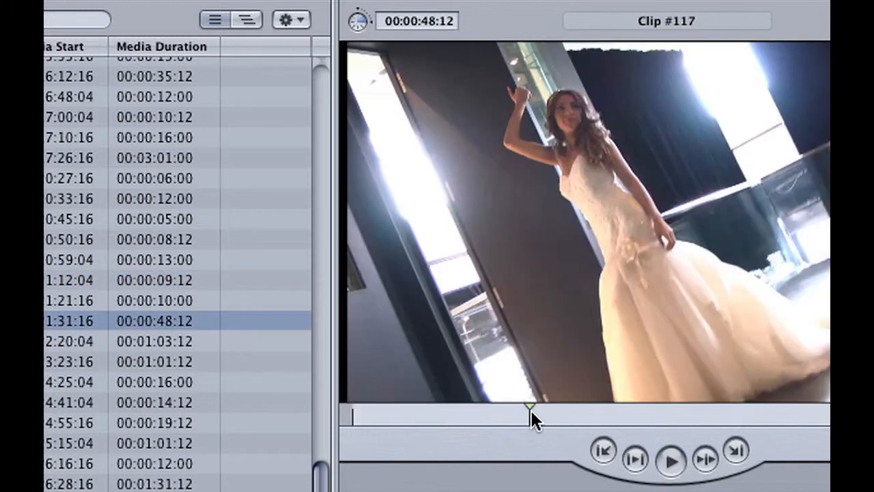
{"action": "mouse_move", "coordinate": [530, 410]}
{"action": "left_mouse_down"}
{"action": "mouse_move", "coordinate": [829, 410]}
{"action": "mouse_move", "coordinate": [545, 407]}
{"action": "left_mouse_up"}
{"action": "key", "text": "i"}
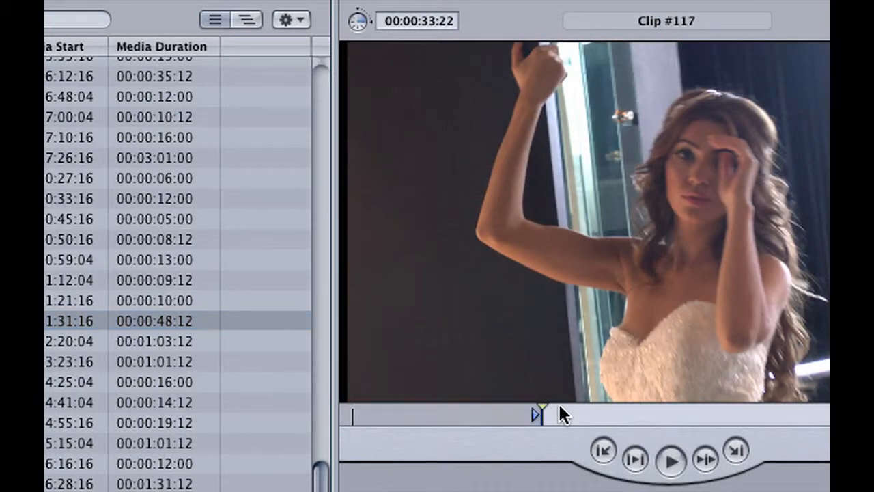
{"action": "left_click", "coordinate": [562, 412]}
{"action": "key", "text": "o"}
{"action": "left_click", "coordinate": [609, 417]}
{"action": "key", "text": "o"}
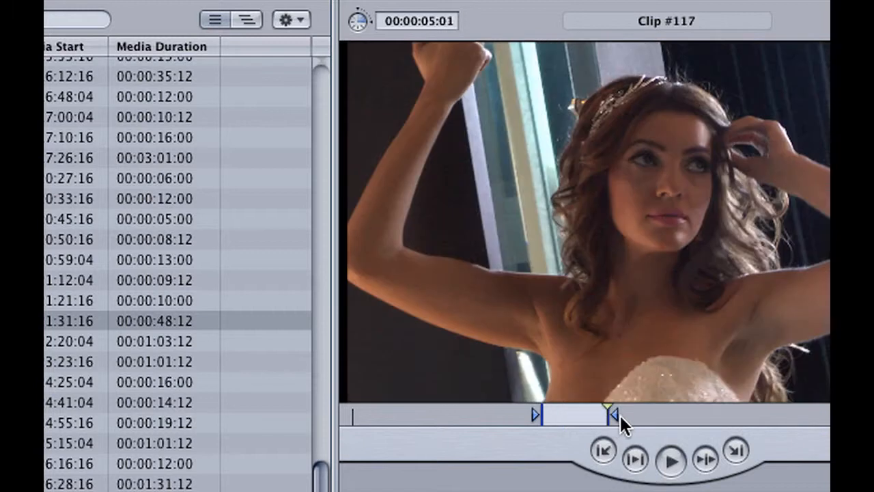
{"action": "left_click", "coordinate": [647, 415]}
{"action": "left_click", "coordinate": [683, 415]}
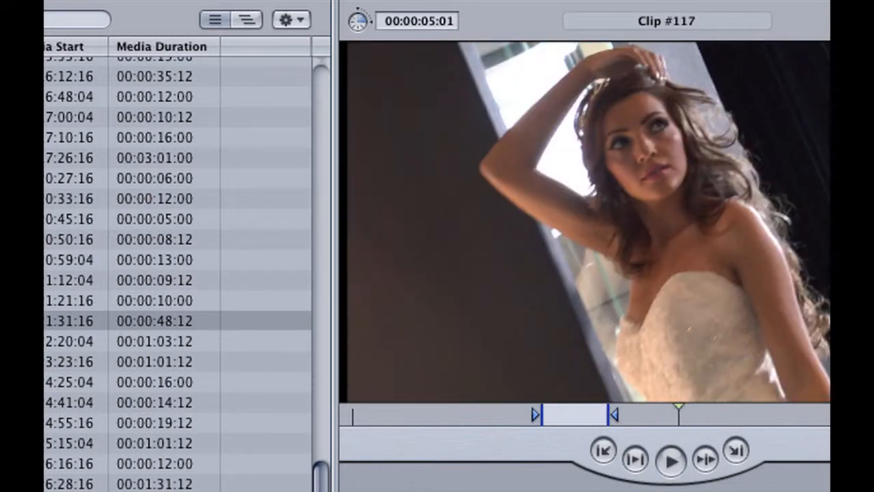
Step: Preview Clip #120 and the clips with media starts 03:22:20:04 and 03:25:15:04, scrubbing through the footage
{"action": "double_click", "coordinate": [49, 341]}
{"action": "double_click", "coordinate": [49, 381]}
{"action": "left_click", "coordinate": [538, 418]}
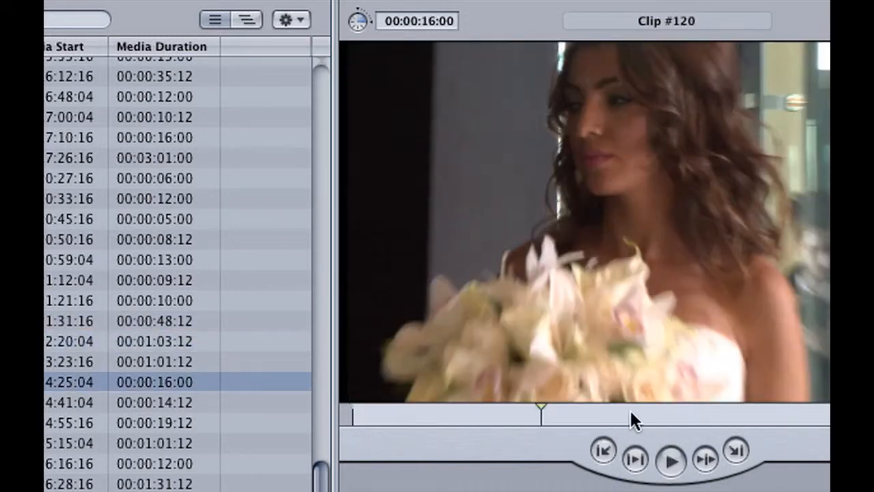
{"action": "left_click", "coordinate": [704, 415]}
{"action": "left_click", "coordinate": [789, 414]}
{"action": "left_click", "coordinate": [820, 413]}
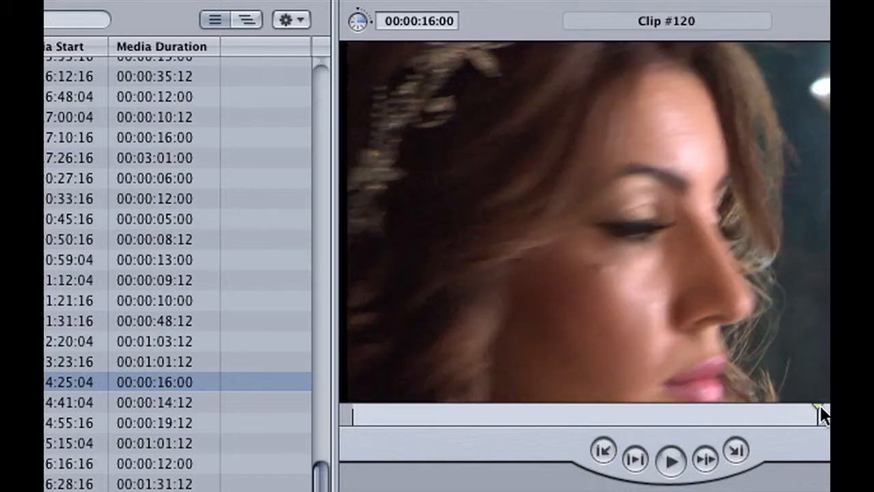
{"action": "left_click_drag", "start_coordinate": [827, 414], "coordinate": [843, 414]}
{"action": "double_click", "coordinate": [46, 443]}
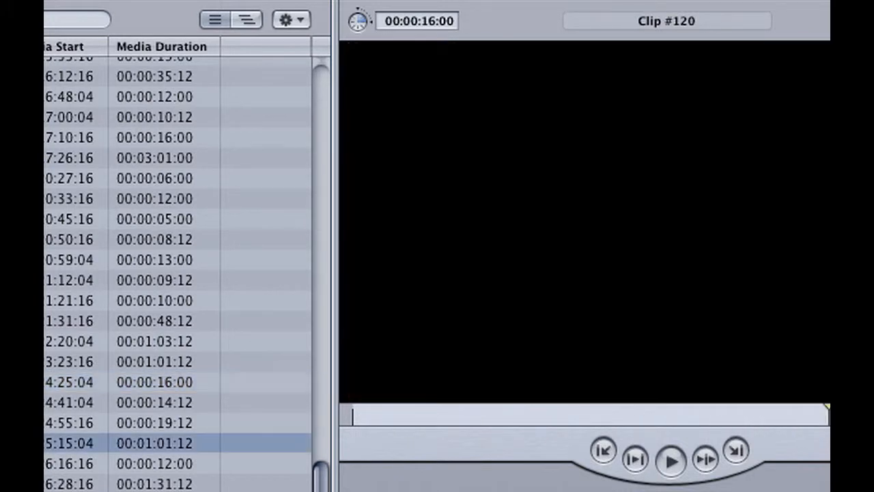
{"action": "left_click_drag", "start_coordinate": [550, 413], "coordinate": [843, 408]}
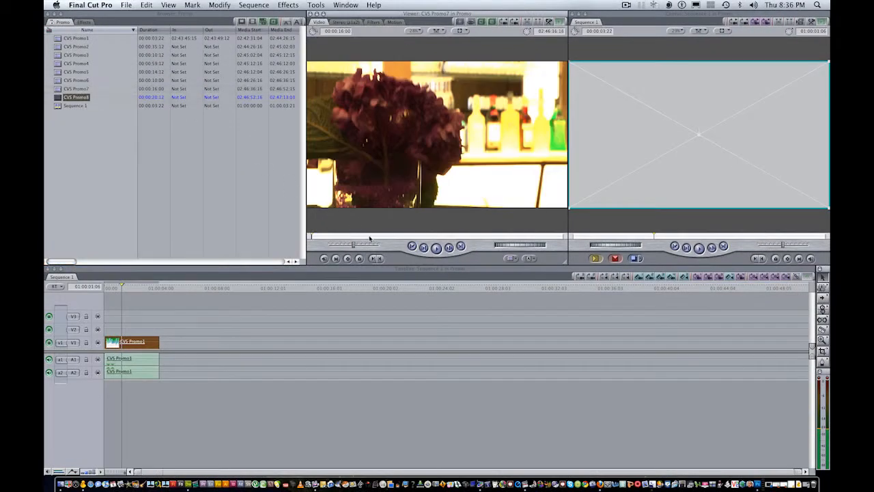
Step: Scrub through the transferred clip CVS Promo7 in the Viewer
{"action": "left_click", "coordinate": [468, 235]}
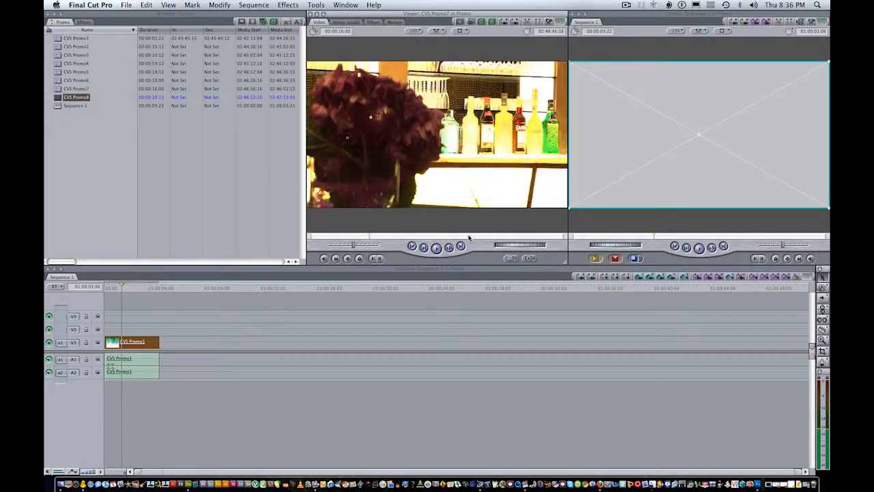
{"action": "left_click", "coordinate": [59, 91]}
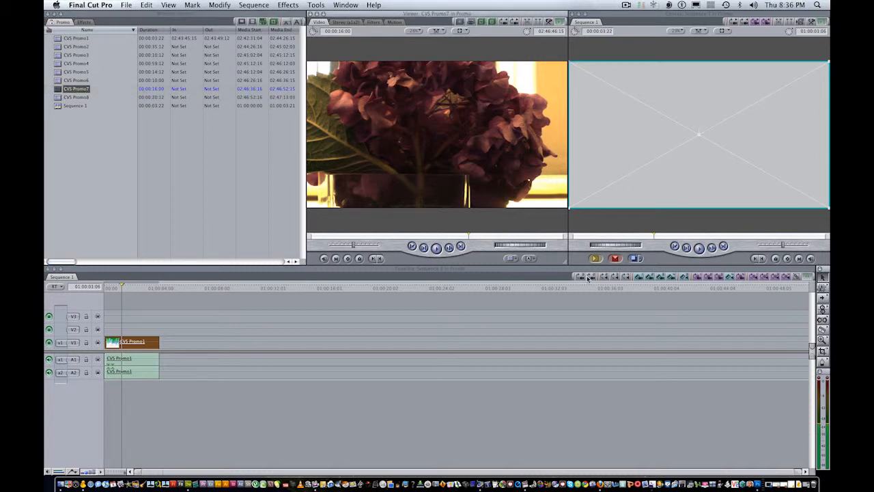
{"action": "left_click", "coordinate": [412, 237]}
{"action": "left_click", "coordinate": [504, 236]}
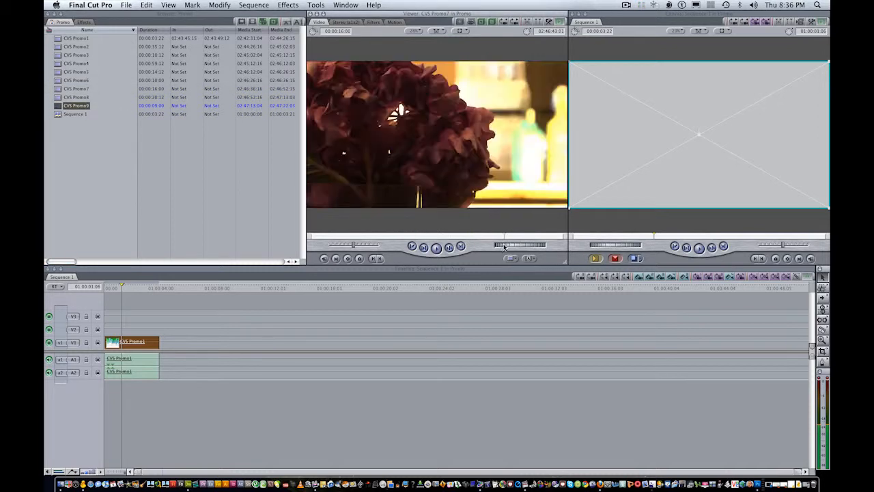